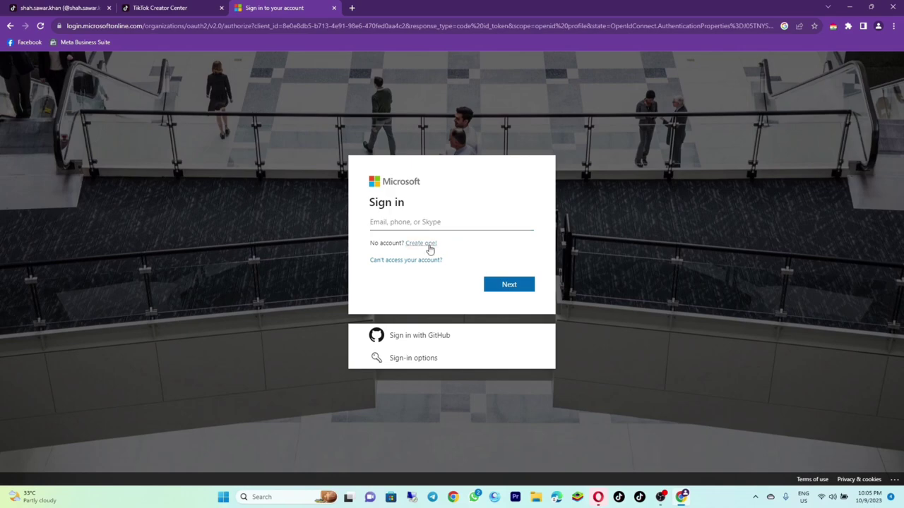
Start a new Microsoft account with the Gmail address and the saved suggested password
{"action": "left_click", "coordinate": [428, 247]}
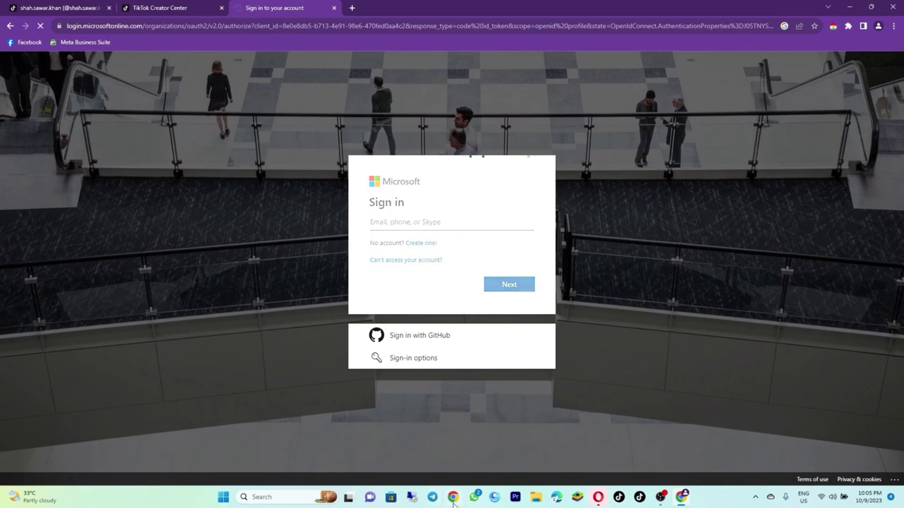
{"action": "left_click", "coordinate": [582, 290]}
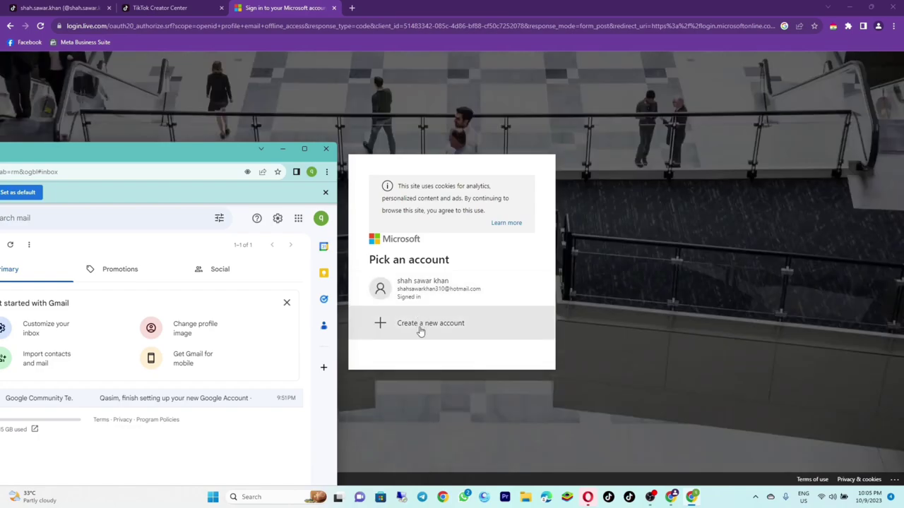
{"action": "left_click", "coordinate": [420, 331]}
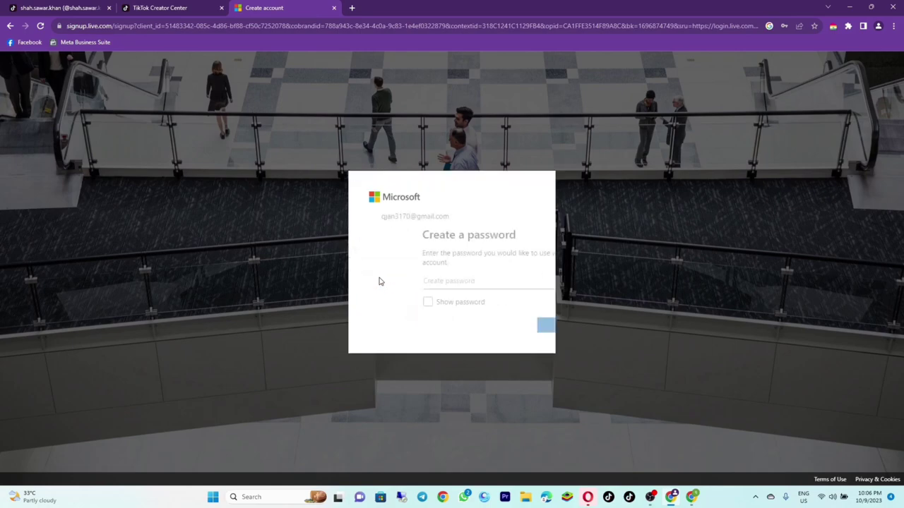
{"action": "key", "text": "Return"}
{"action": "left_click", "coordinate": [379, 279]}
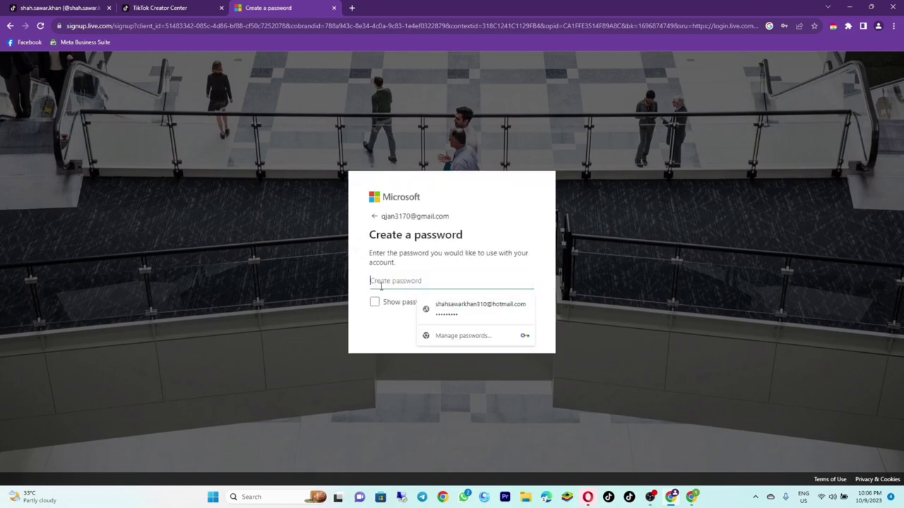
{"action": "left_click", "coordinate": [424, 305]}
{"action": "key", "text": "Return"}
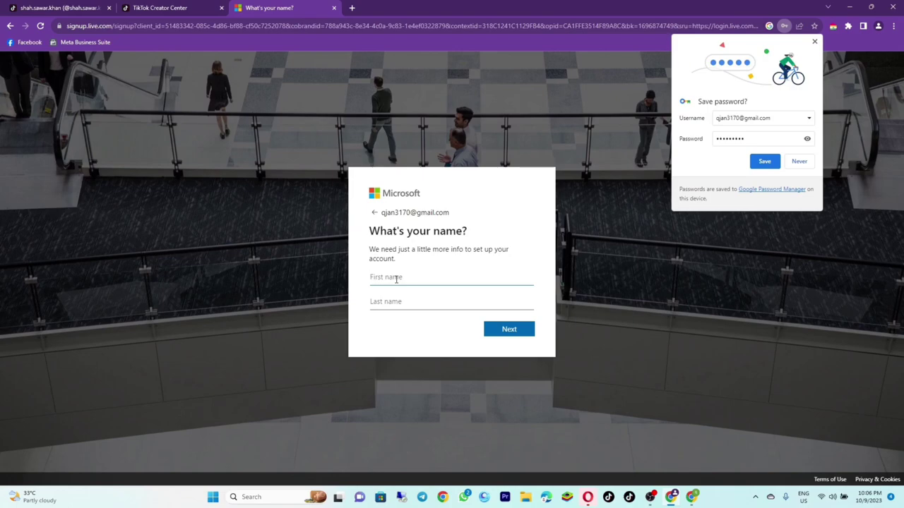
Enter the account holder's first and last name, removing a stray letter from the first name
{"action": "key", "text": "Tab"}
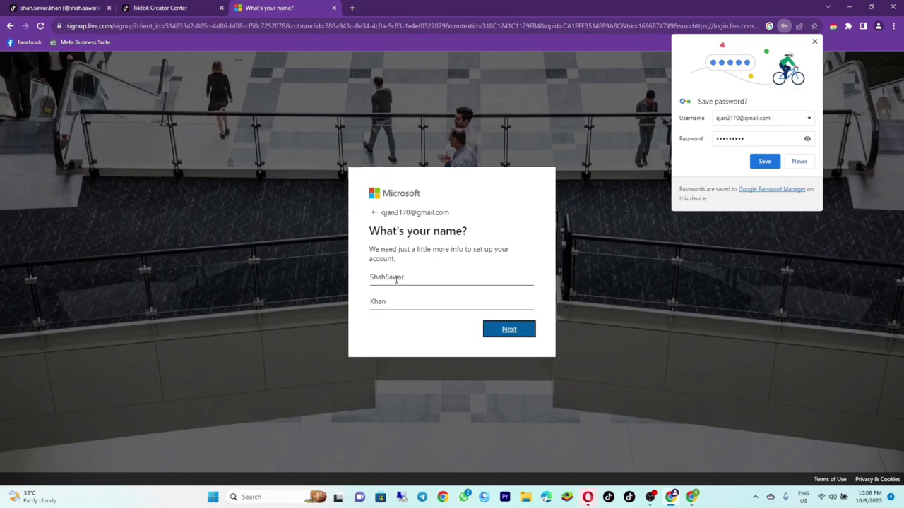
{"action": "left_click", "coordinate": [387, 277]}
{"action": "key", "text": "BackSpace"}
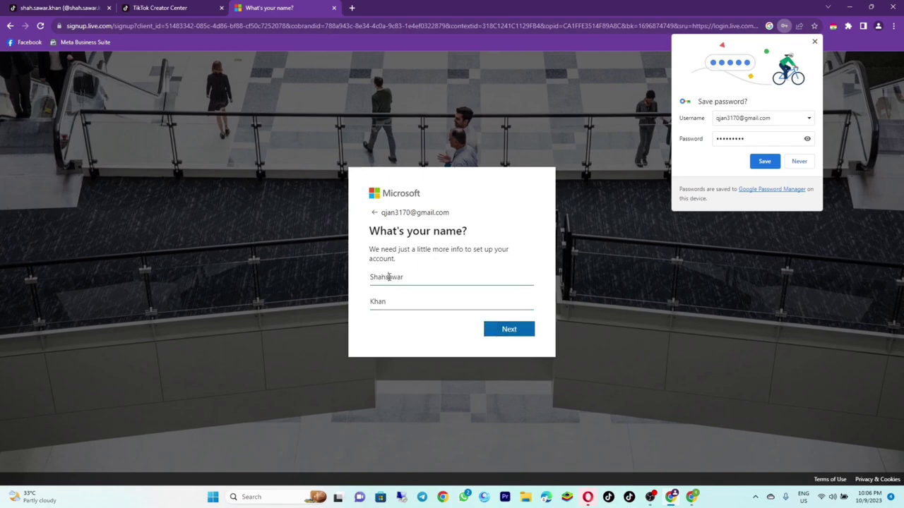
{"action": "left_click", "coordinate": [487, 332]}
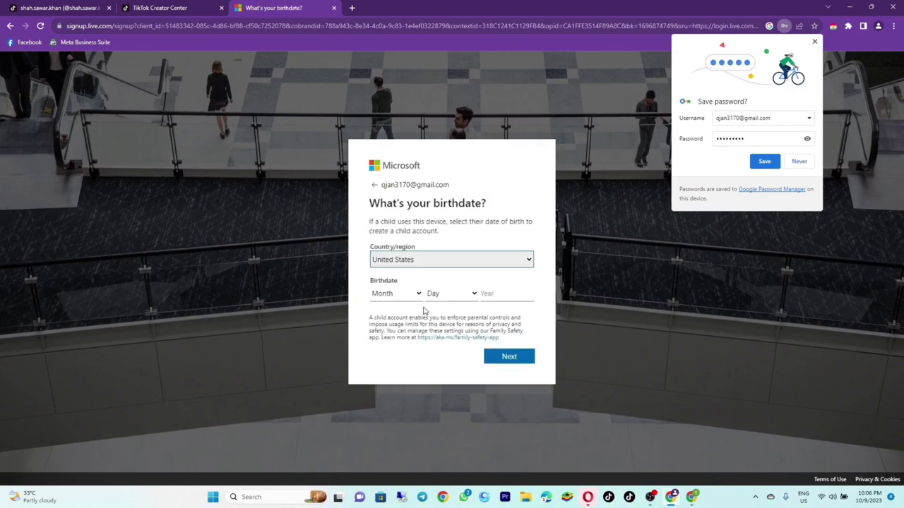
{"action": "left_click", "coordinate": [404, 265]}
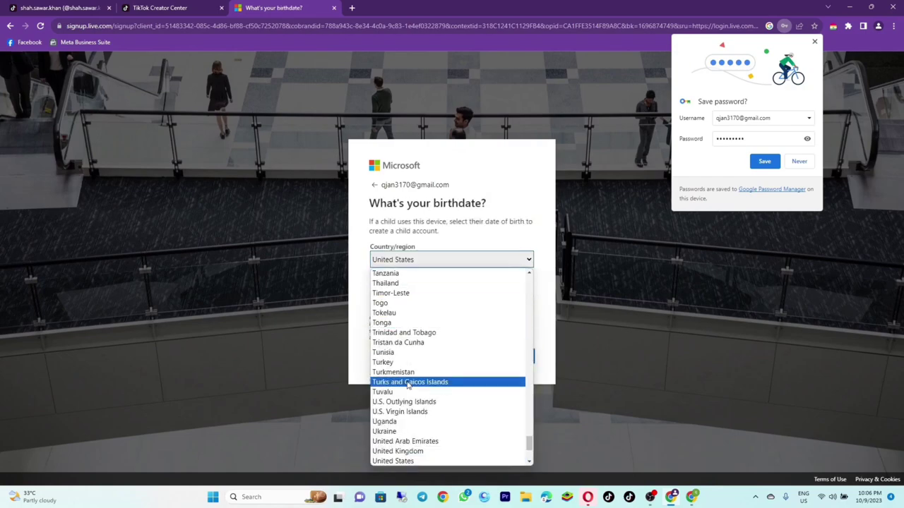
{"action": "left_click", "coordinate": [404, 444]}
{"action": "left_click", "coordinate": [413, 305]}
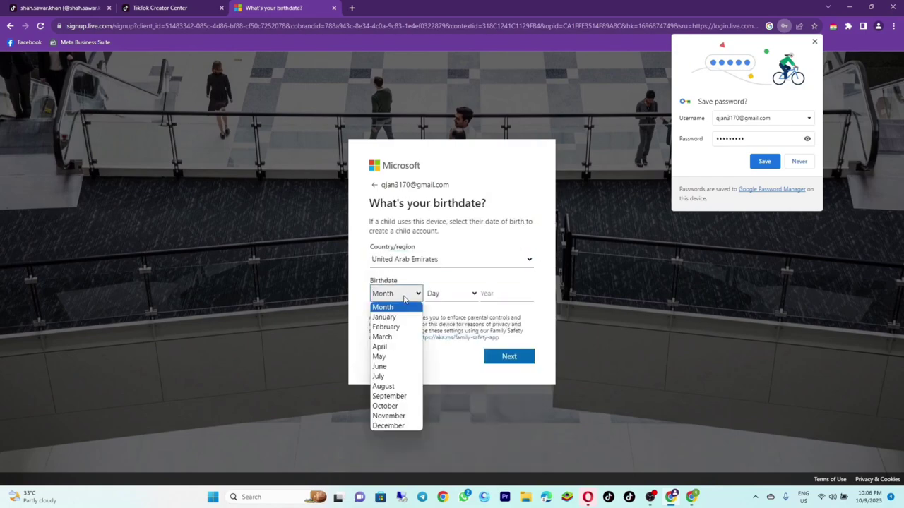
{"action": "left_click", "coordinate": [394, 337]}
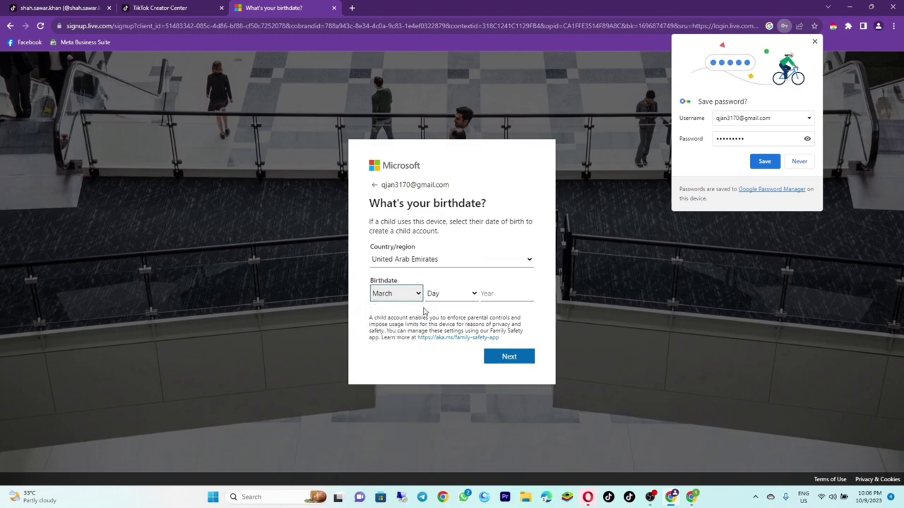
{"action": "left_click", "coordinate": [437, 299]}
{"action": "key", "text": "2"}
{"action": "key", "text": "8"}
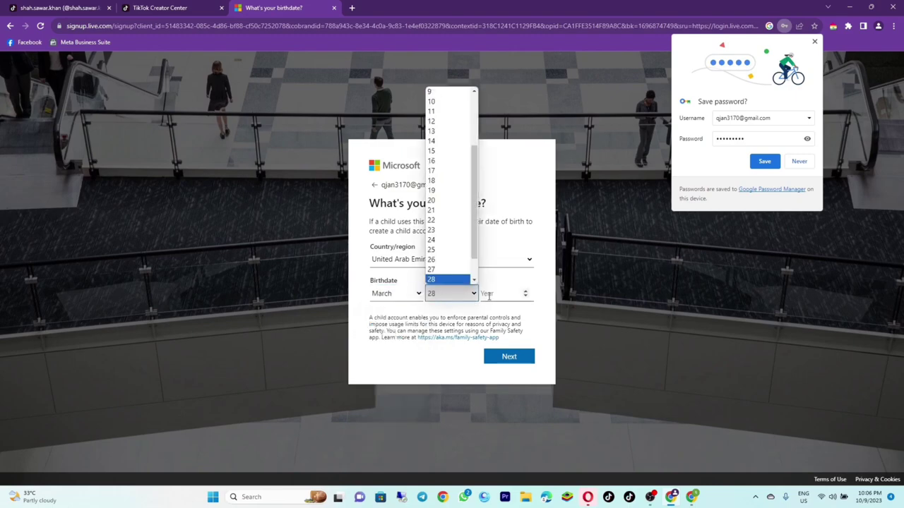
{"action": "left_click", "coordinate": [490, 293]}
{"action": "type", "text": "1"}
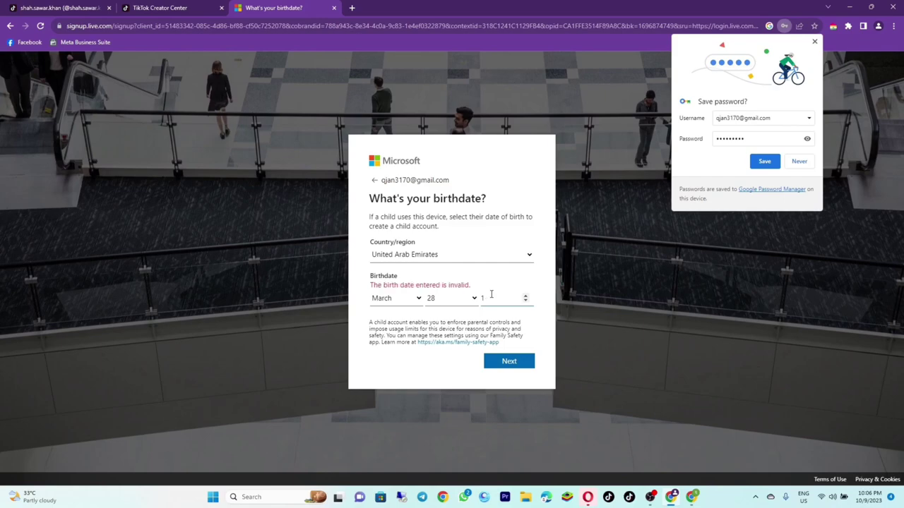
{"action": "type", "text": "999"}
Decline the browser's save-password offer and submit the birthdate details
{"action": "left_click", "coordinate": [503, 363]}
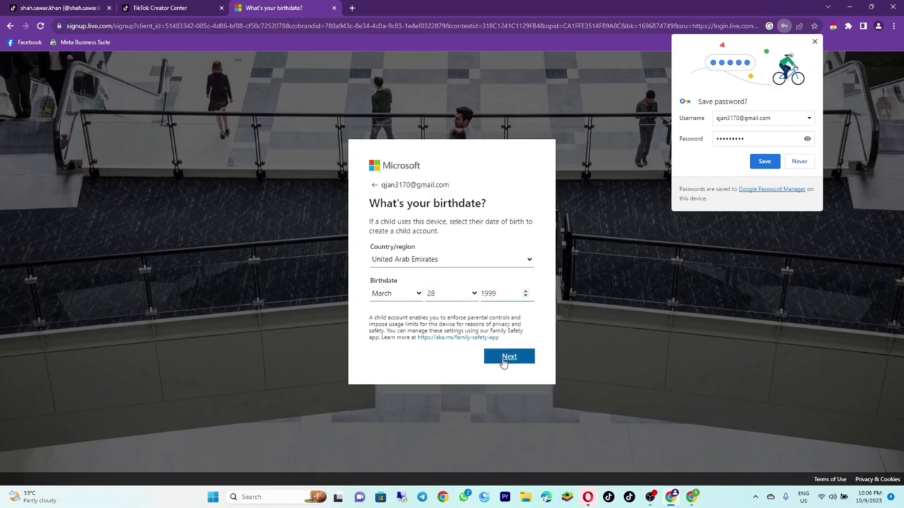
{"action": "left_click", "coordinate": [780, 164]}
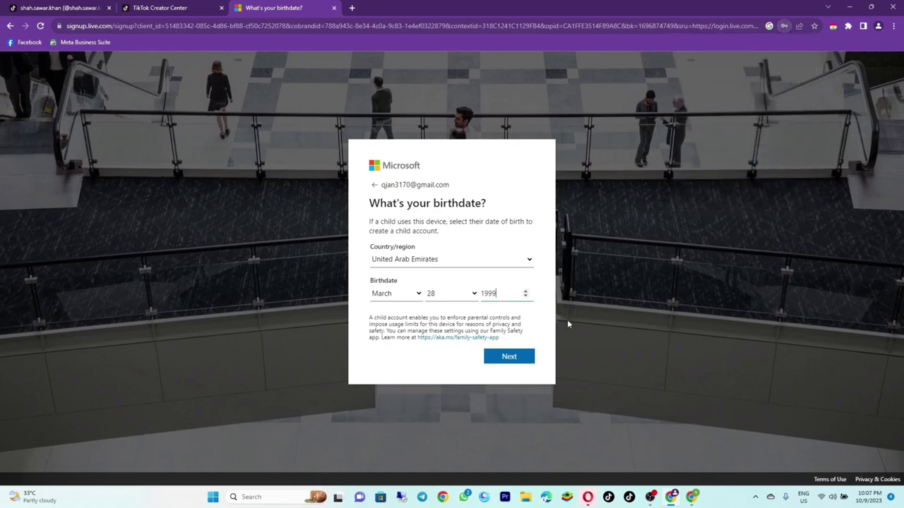
{"action": "left_click", "coordinate": [516, 357]}
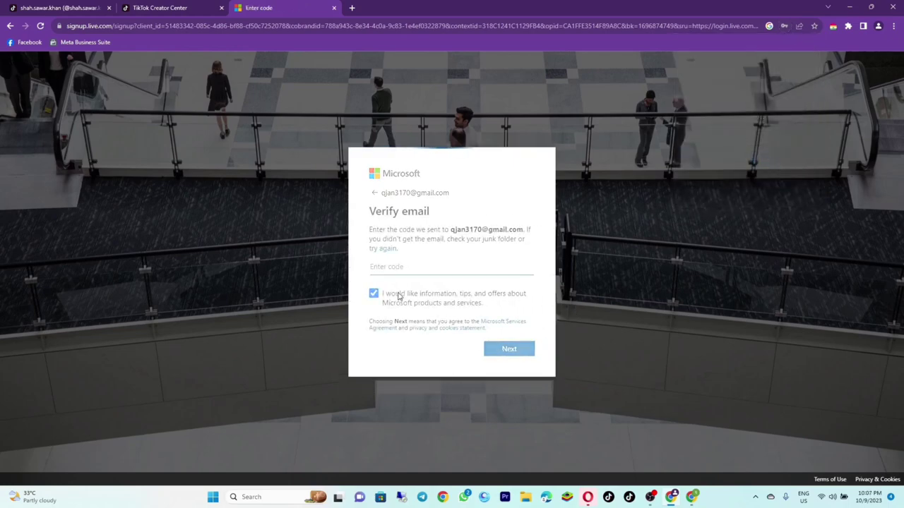
Copy the security code from Microsoft's verification email in the refreshed Gmail inbox
{"action": "left_click", "coordinate": [691, 498]}
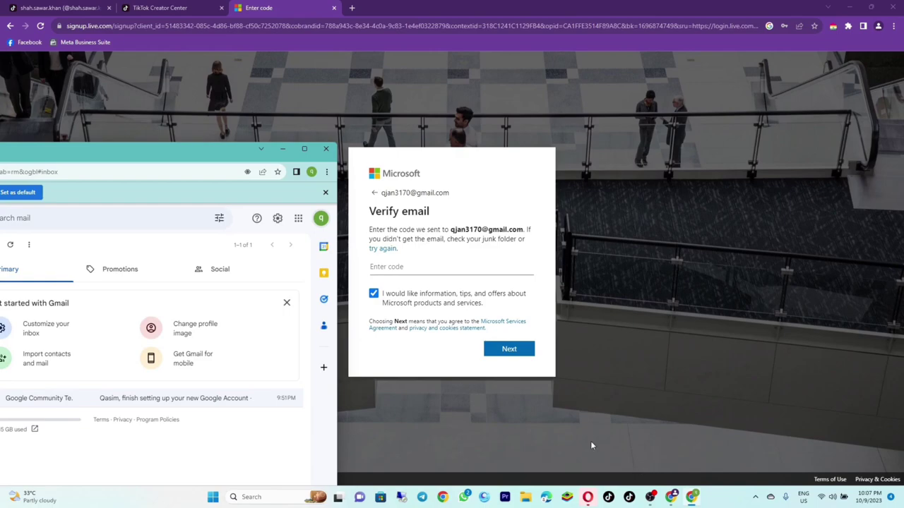
{"action": "left_click_drag", "start_coordinate": [162, 164], "coordinate": [428, 121]}
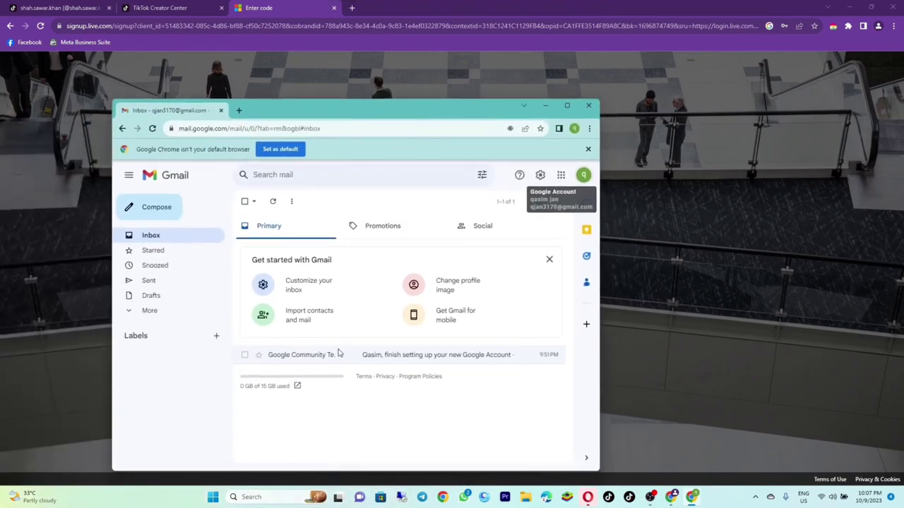
{"action": "left_click", "coordinate": [273, 202]}
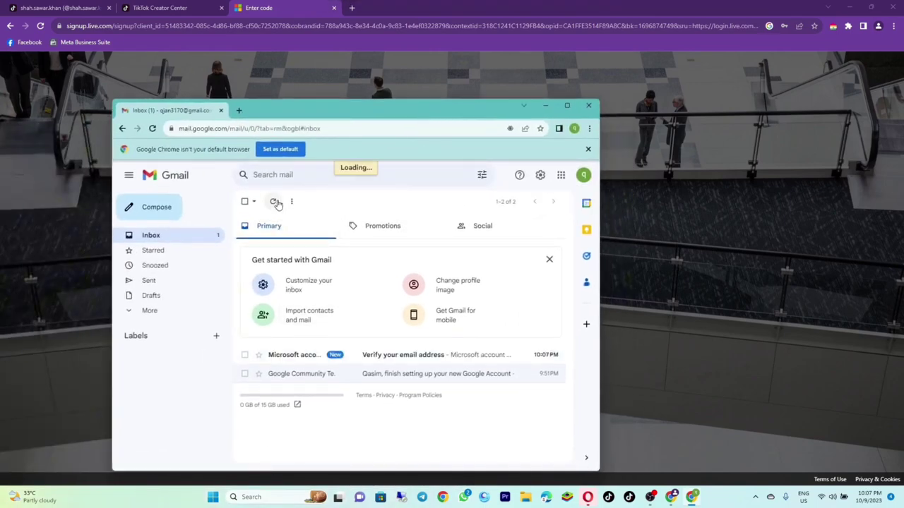
{"action": "left_click", "coordinate": [379, 358]}
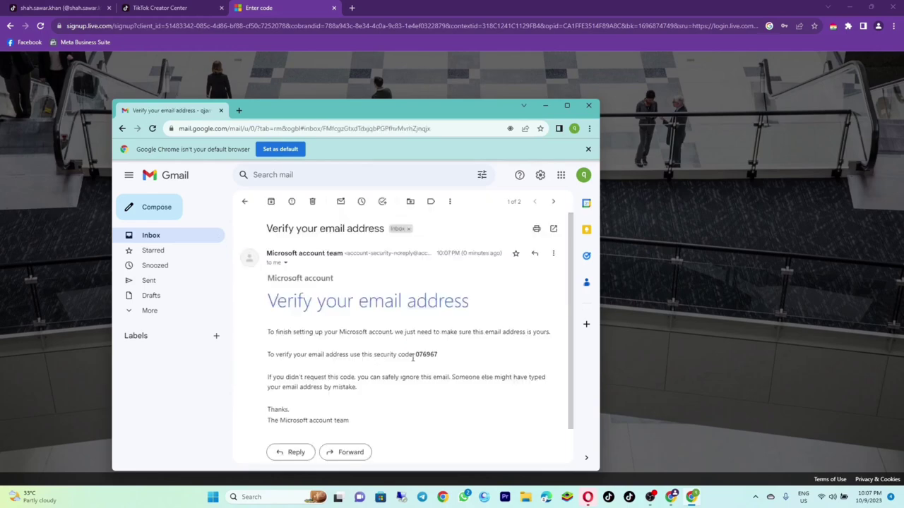
{"action": "left_click_drag", "start_coordinate": [417, 355], "coordinate": [438, 354]}
{"action": "right_click", "coordinate": [435, 363]}
{"action": "left_click", "coordinate": [443, 363]}
Paste the security code into the Enter code field and submit it
{"action": "left_click", "coordinate": [660, 285]}
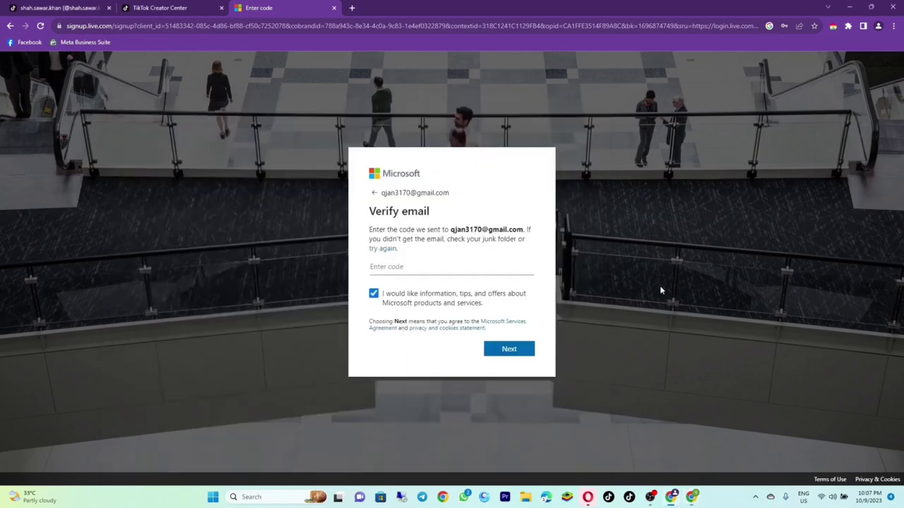
{"action": "left_click", "coordinate": [437, 267]}
{"action": "right_click", "coordinate": [438, 269]}
{"action": "left_click", "coordinate": [456, 325]}
{"action": "left_click", "coordinate": [506, 348]}
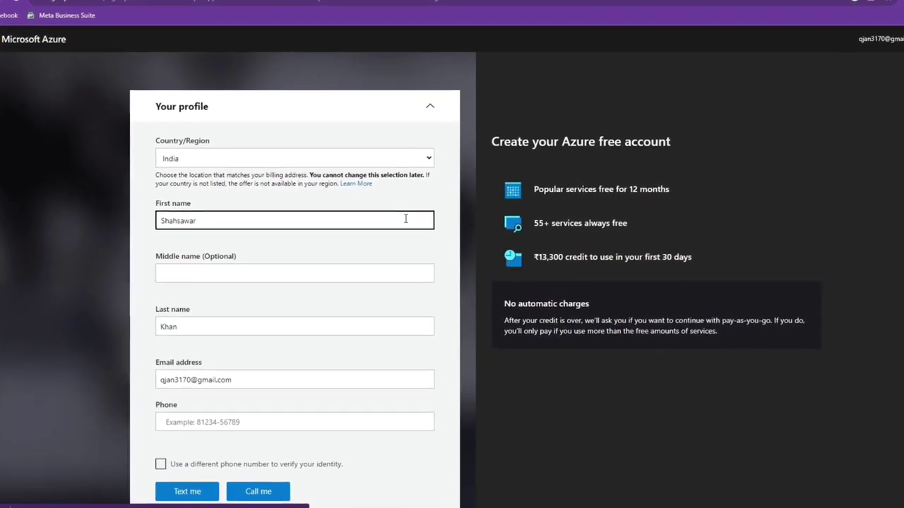
Enter the contact phone number in the Phone field, deleting the wrong trailing digits
{"action": "scroll", "coordinate": [228, 299], "scroll_direction": "down", "scroll_amount": 2}
{"action": "left_click", "coordinate": [180, 422]}
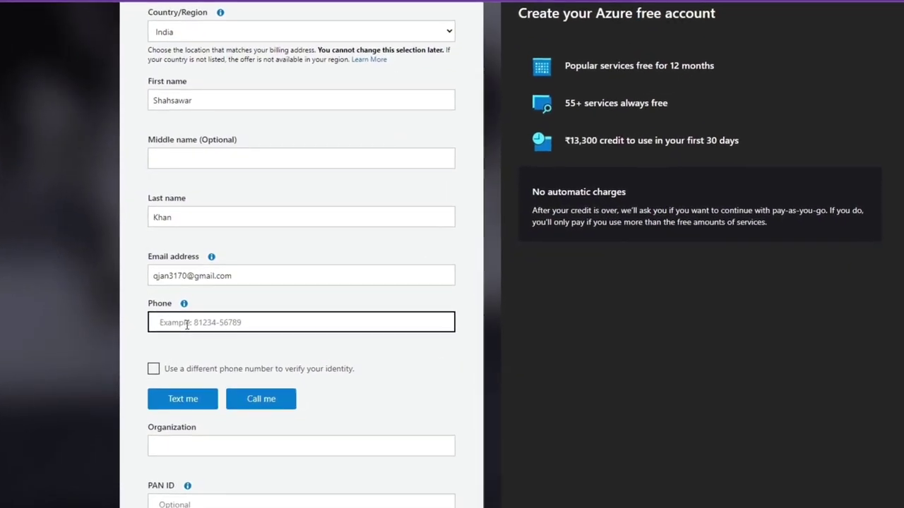
{"action": "type", "text": "0"}
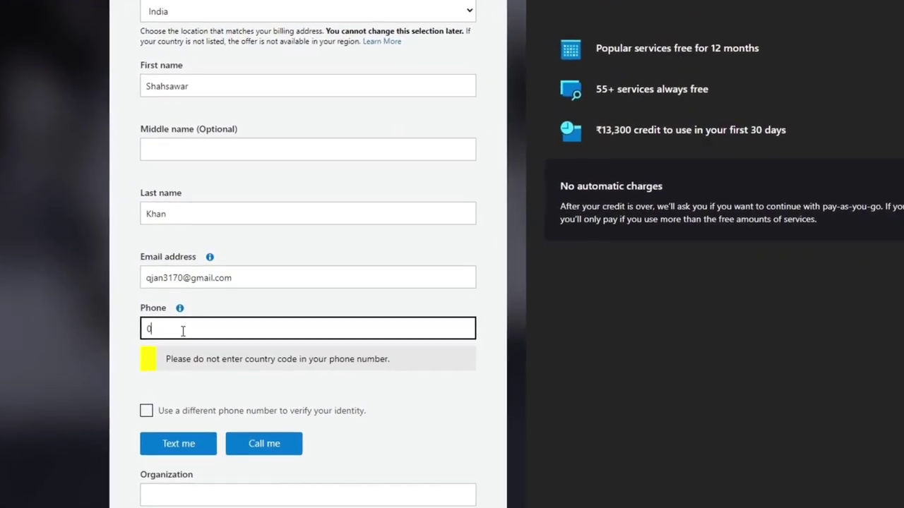
{"action": "type", "text": "5"}
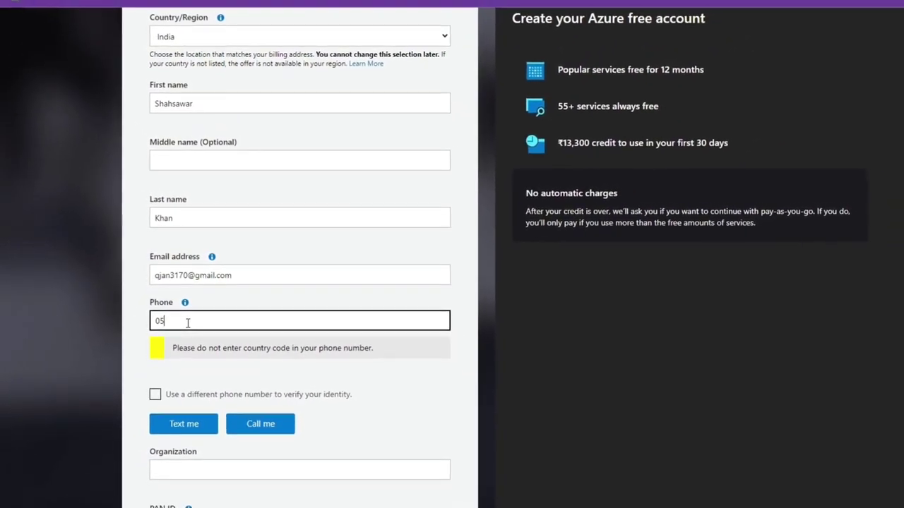
{"action": "type", "text": "4"}
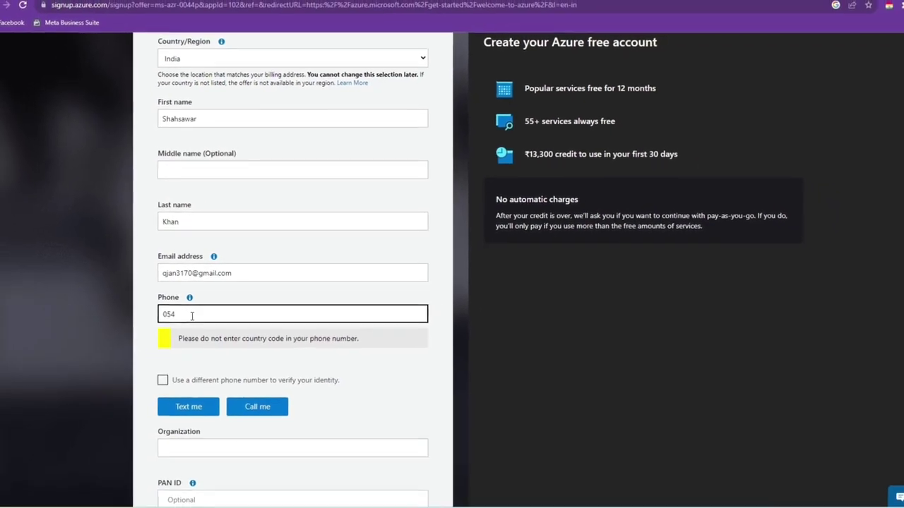
{"action": "type", "text": "39-115"}
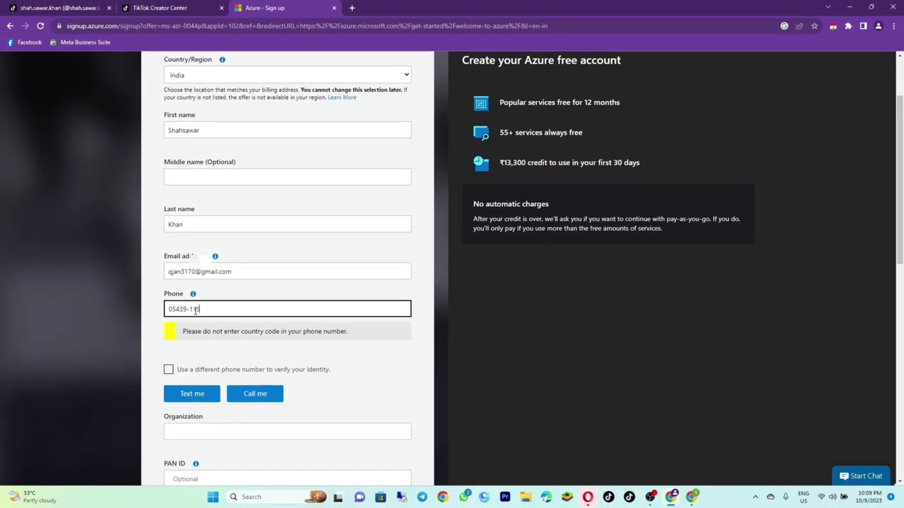
{"action": "scroll", "coordinate": [196, 311], "scroll_direction": "down", "scroll_amount": 1}
{"action": "key", "text": "BackSpace"}
{"action": "key", "text": "BackSpace"}
{"action": "key", "text": "BackSpace"}
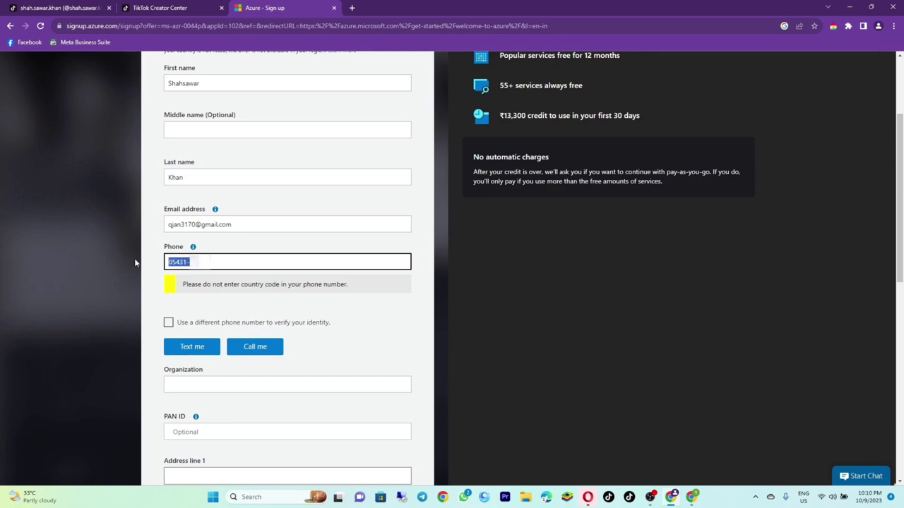
Switch to a different phone number with country code United Arab Emirates (+971) and enter it
{"action": "left_click", "coordinate": [170, 325]}
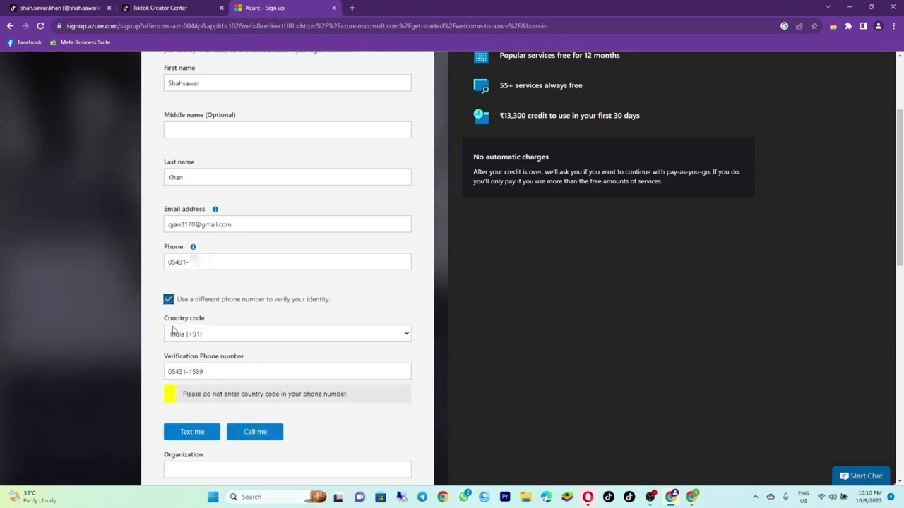
{"action": "left_click", "coordinate": [199, 334]}
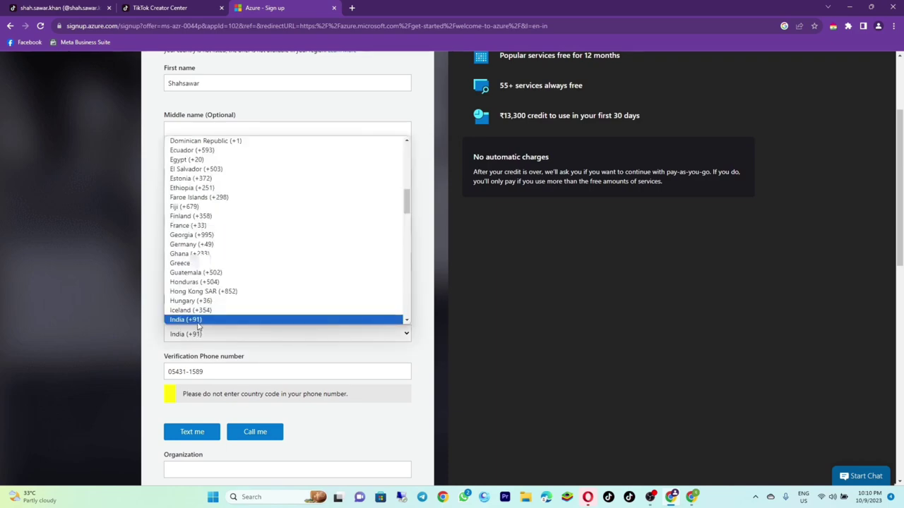
{"action": "scroll", "coordinate": [199, 323], "scroll_direction": "down", "scroll_amount": 15}
{"action": "scroll", "coordinate": [199, 323], "scroll_direction": "down", "scroll_amount": 3}
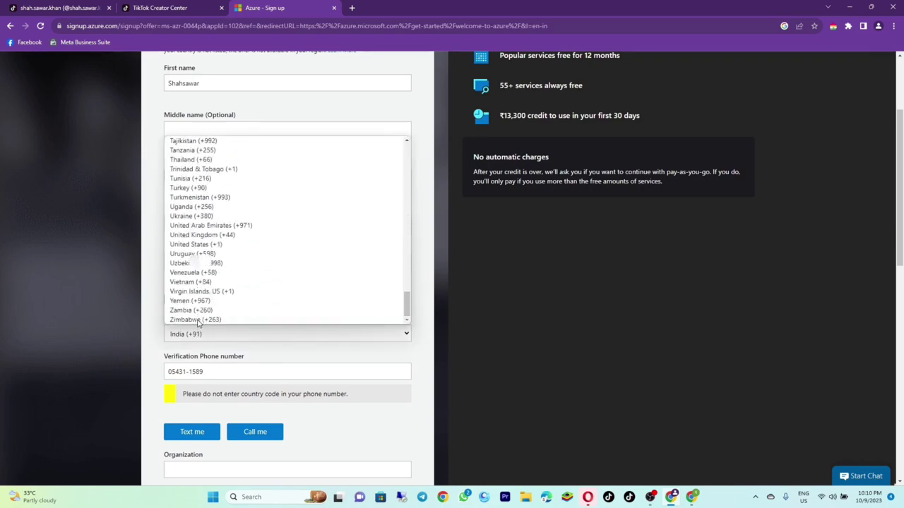
{"action": "left_click", "coordinate": [211, 226]}
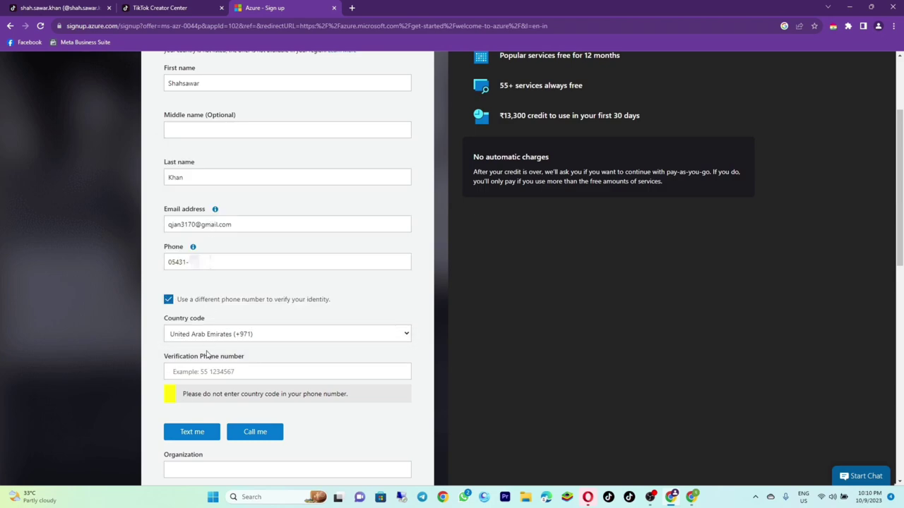
{"action": "left_click", "coordinate": [208, 367]}
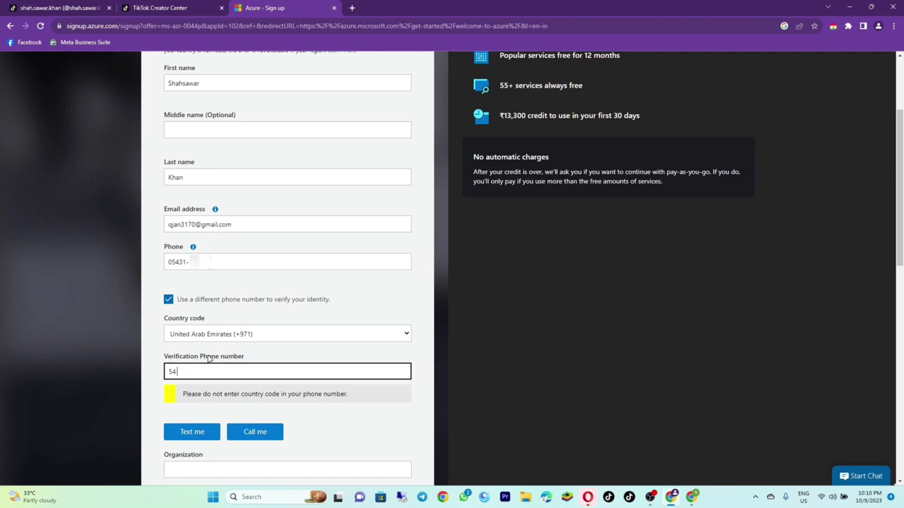
Have the verification code texted and type its first digits
{"action": "left_click", "coordinate": [191, 434]}
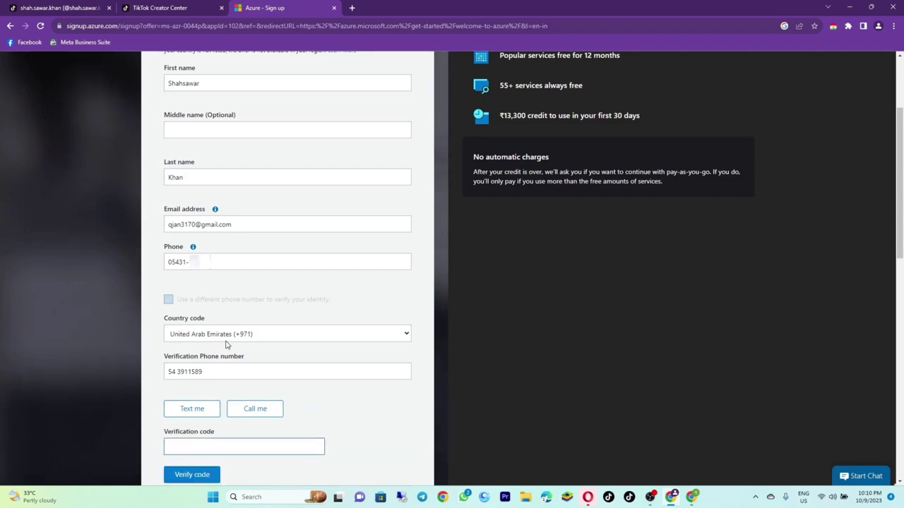
{"action": "left_click", "coordinate": [172, 439]}
{"action": "scroll", "coordinate": [191, 353], "scroll_direction": "down", "scroll_amount": 2}
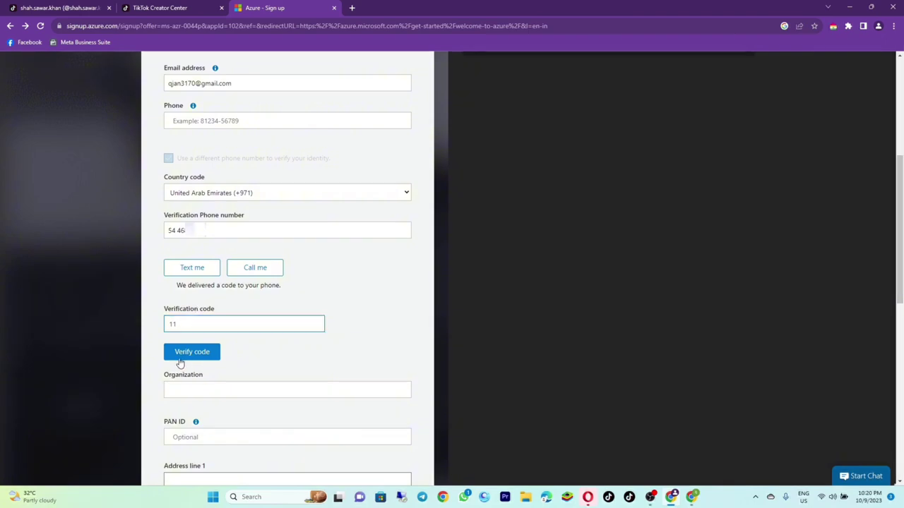
Finish typing the texted code and submit it with Verify code
{"action": "scroll", "coordinate": [177, 365], "scroll_direction": "down", "scroll_amount": 1}
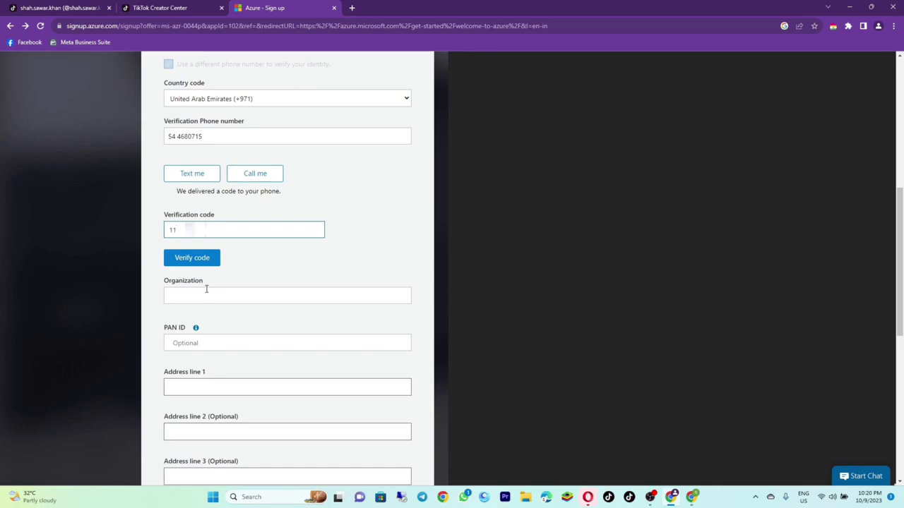
{"action": "left_click", "coordinate": [195, 260]}
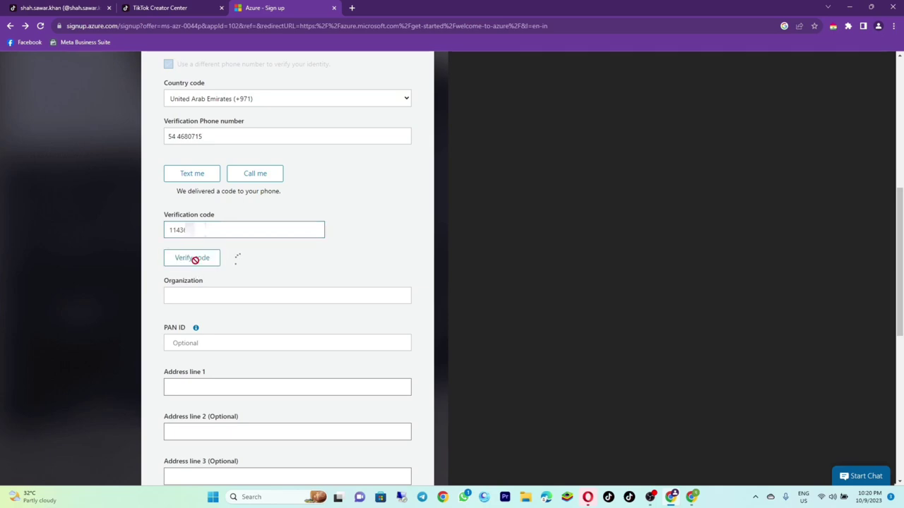
Browse the State list without choosing, then move into Address line 1
{"action": "scroll", "coordinate": [196, 261], "scroll_direction": "down", "scroll_amount": 3}
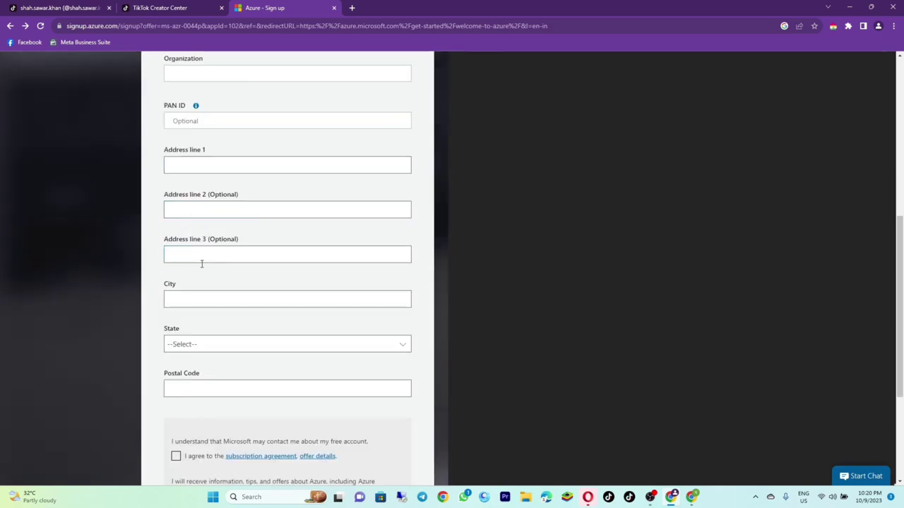
{"action": "scroll", "coordinate": [220, 258], "scroll_direction": "up", "scroll_amount": 1}
{"action": "left_click", "coordinate": [199, 394]}
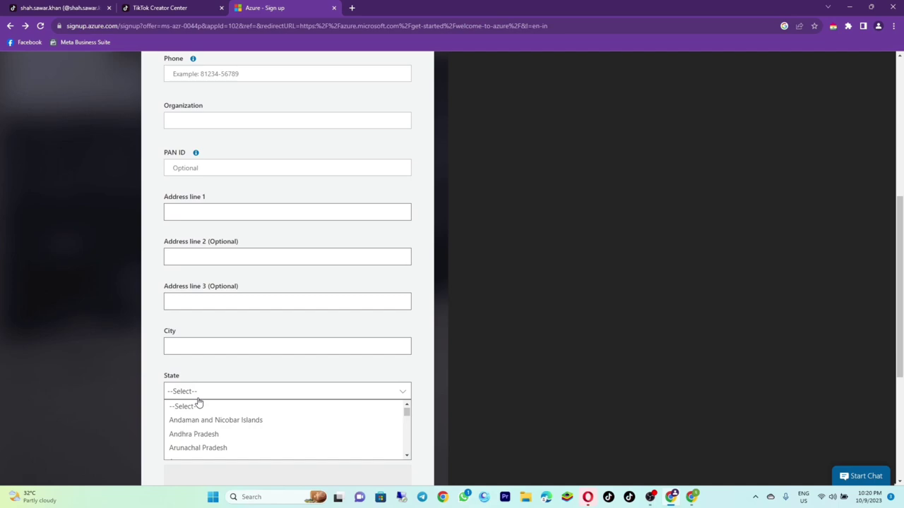
{"action": "scroll", "coordinate": [201, 406], "scroll_direction": "down", "scroll_amount": 1}
{"action": "scroll", "coordinate": [202, 399], "scroll_direction": "down", "scroll_amount": 4}
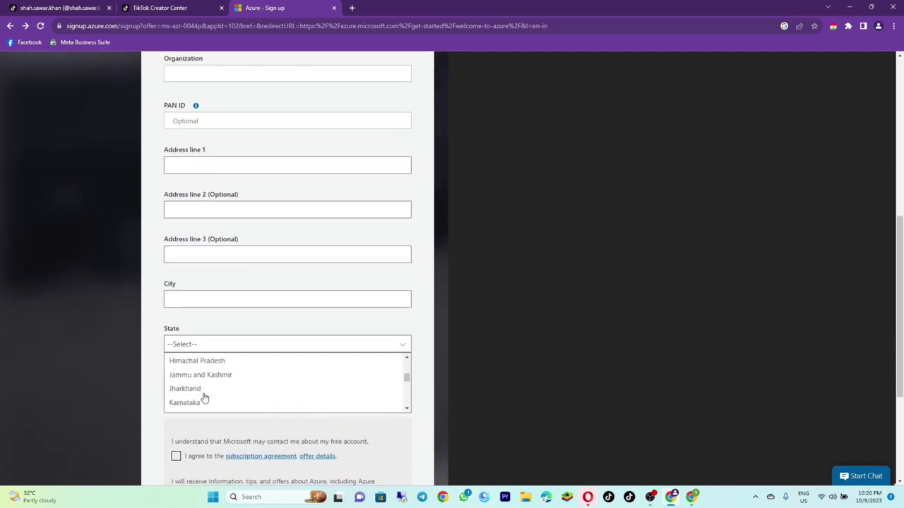
{"action": "scroll", "coordinate": [203, 396], "scroll_direction": "down", "scroll_amount": 4}
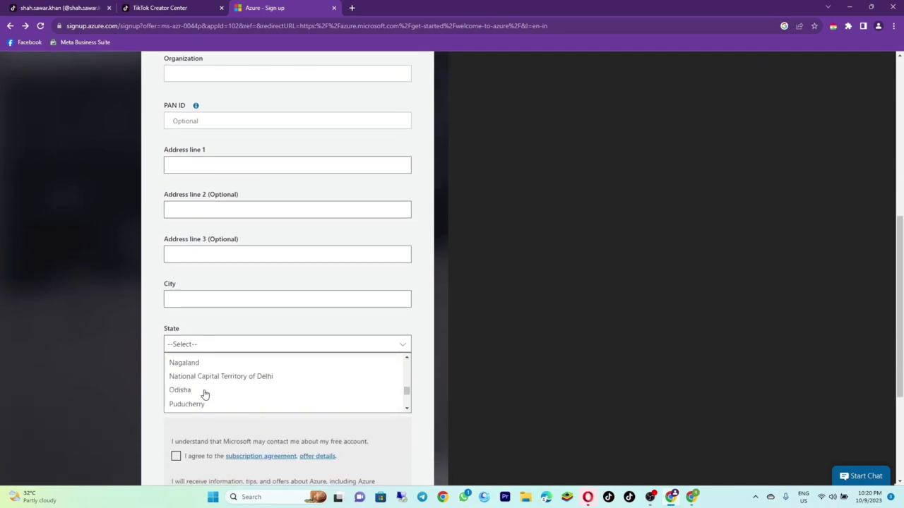
{"action": "scroll", "coordinate": [205, 394], "scroll_direction": "down", "scroll_amount": 3}
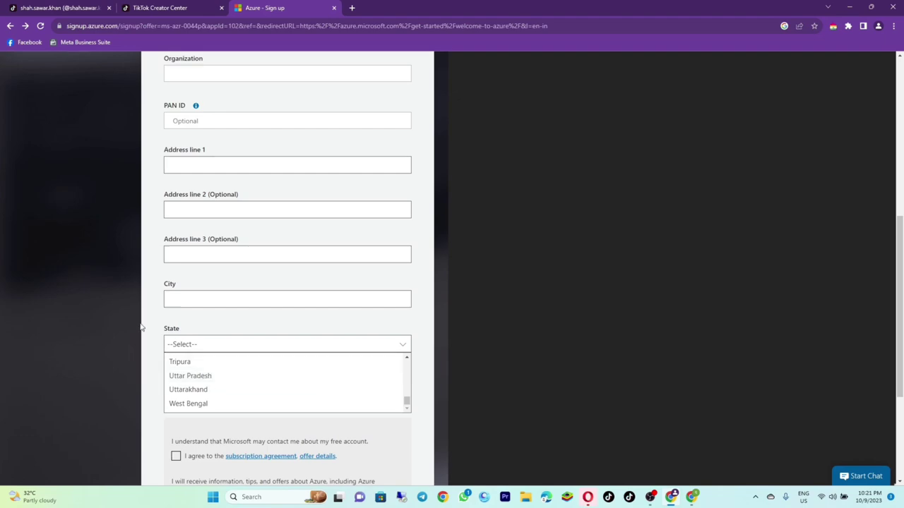
{"action": "scroll", "coordinate": [154, 333], "scroll_direction": "up", "scroll_amount": 1}
{"action": "left_click", "coordinate": [202, 256]}
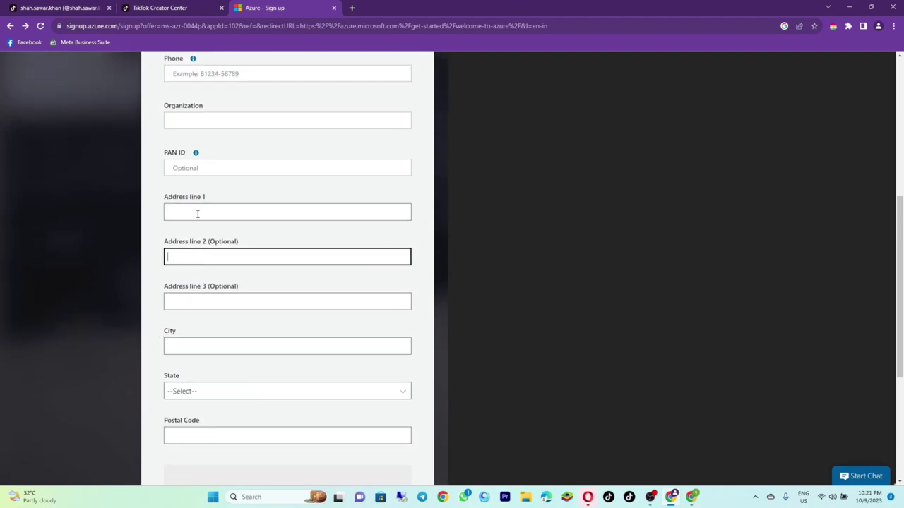
{"action": "left_click", "coordinate": [197, 211]}
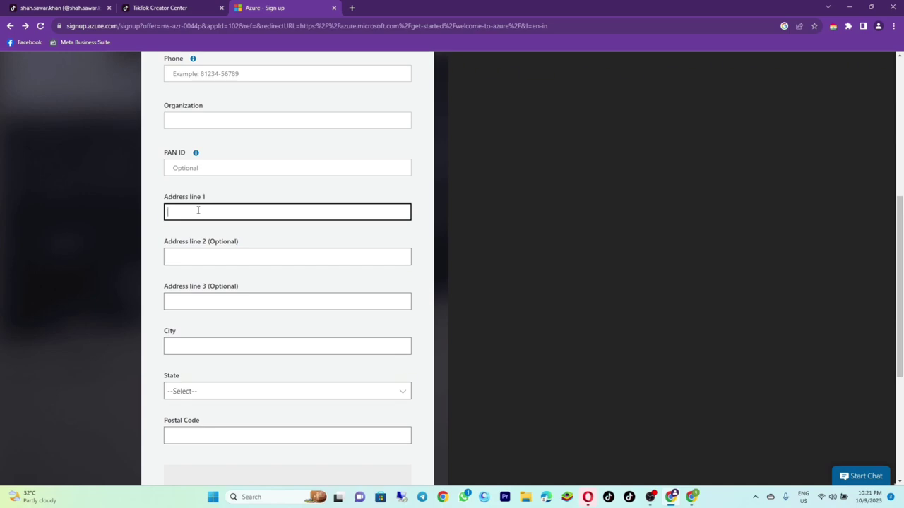
Choose Uttar Pradesh from the State dropdown
{"action": "left_click", "coordinate": [201, 393]}
{"action": "key", "text": "m"}
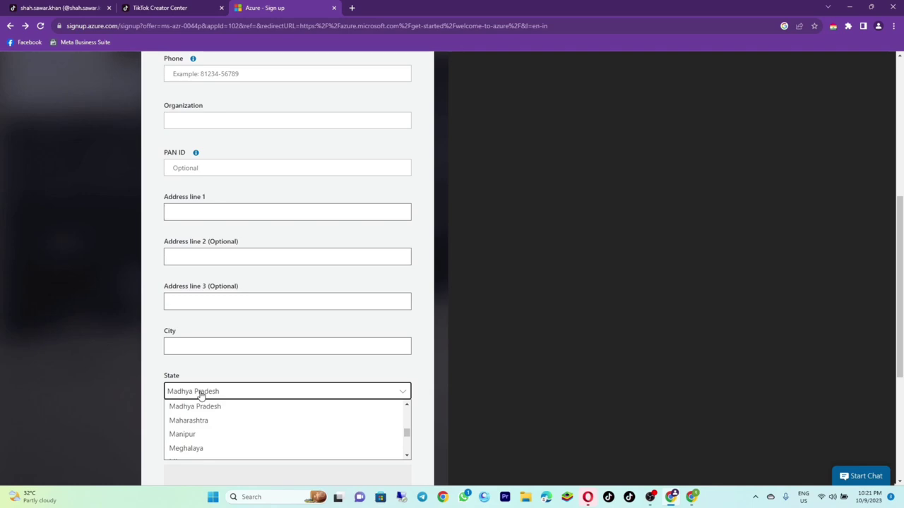
{"action": "key", "text": "m"}
{"action": "key", "text": "m"}
{"action": "key", "text": "m"}
{"action": "key", "text": "m"}
{"action": "key", "text": "m"}
{"action": "key", "text": "m"}
{"action": "key", "text": "m"}
{"action": "key", "text": "m"}
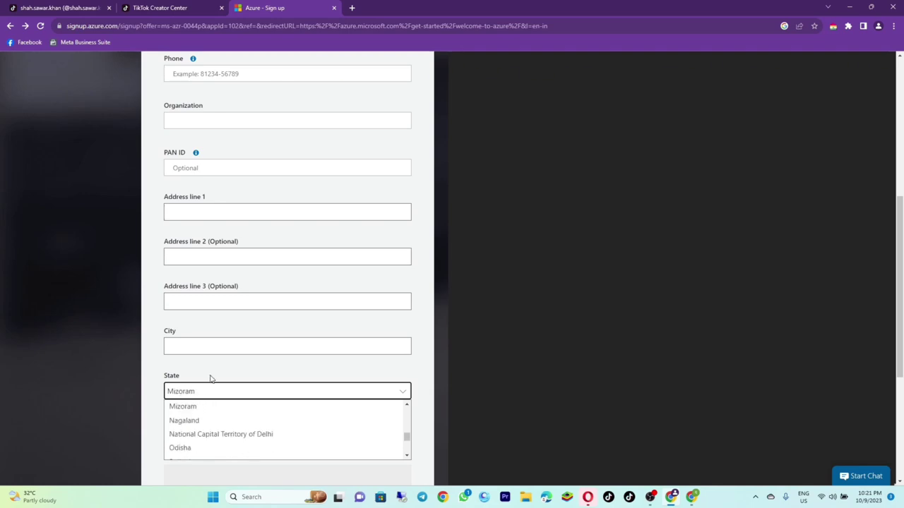
{"action": "key", "text": "m"}
{"action": "key", "text": "m"}
{"action": "key", "text": "m"}
{"action": "key", "text": "m"}
{"action": "key", "text": "m"}
{"action": "key", "text": "m"}
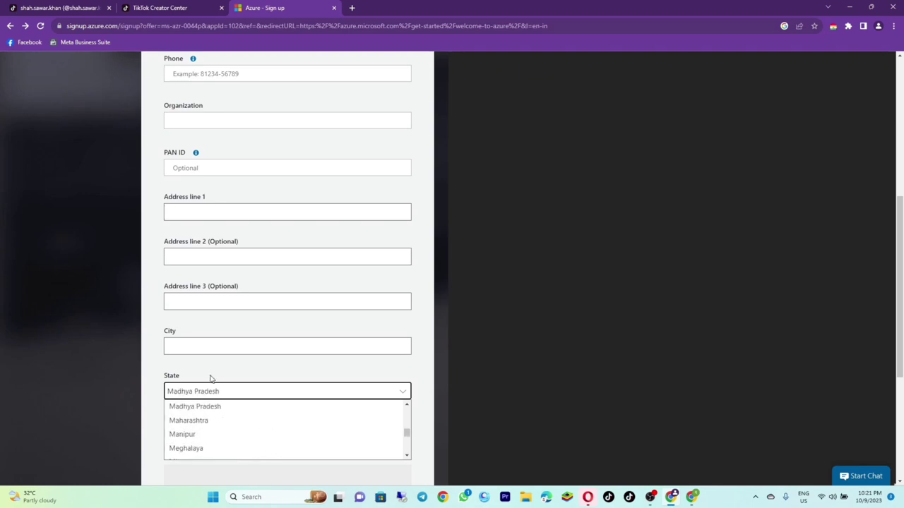
{"action": "key", "text": "m"}
{"action": "key", "text": "m"}
{"action": "key", "text": "m"}
{"action": "key", "text": "m"}
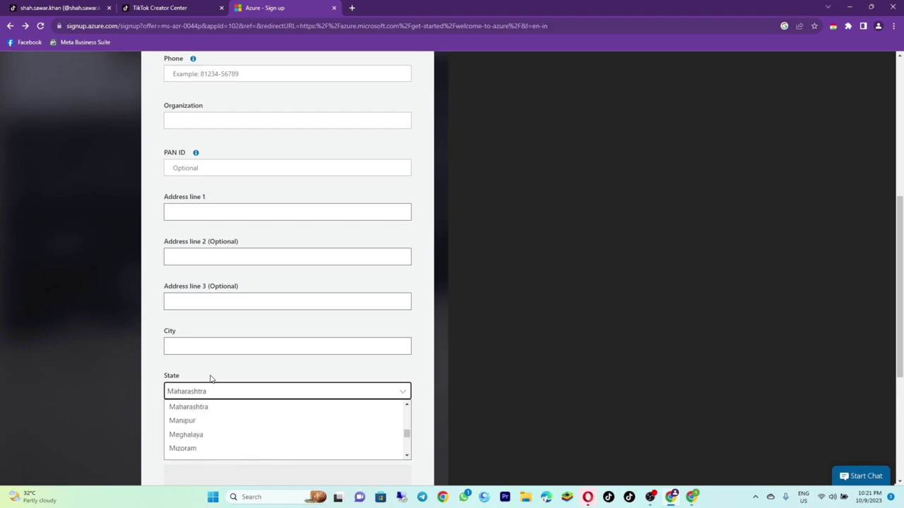
{"action": "scroll", "coordinate": [217, 424], "scroll_direction": "down", "scroll_amount": 2}
{"action": "scroll", "coordinate": [217, 425], "scroll_direction": "down", "scroll_amount": 2}
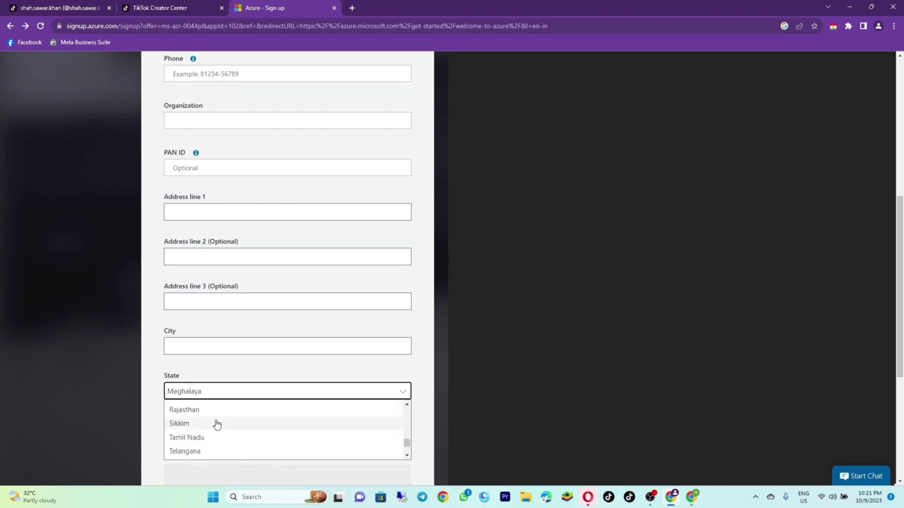
{"action": "scroll", "coordinate": [217, 426], "scroll_direction": "up", "scroll_amount": 2}
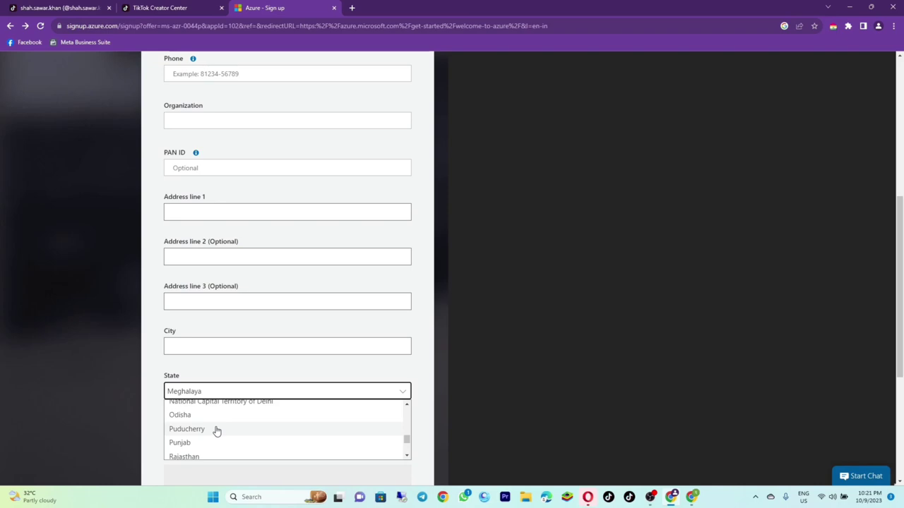
{"action": "scroll", "coordinate": [217, 430], "scroll_direction": "down", "scroll_amount": 2}
{"action": "scroll", "coordinate": [217, 431], "scroll_direction": "down", "scroll_amount": 2}
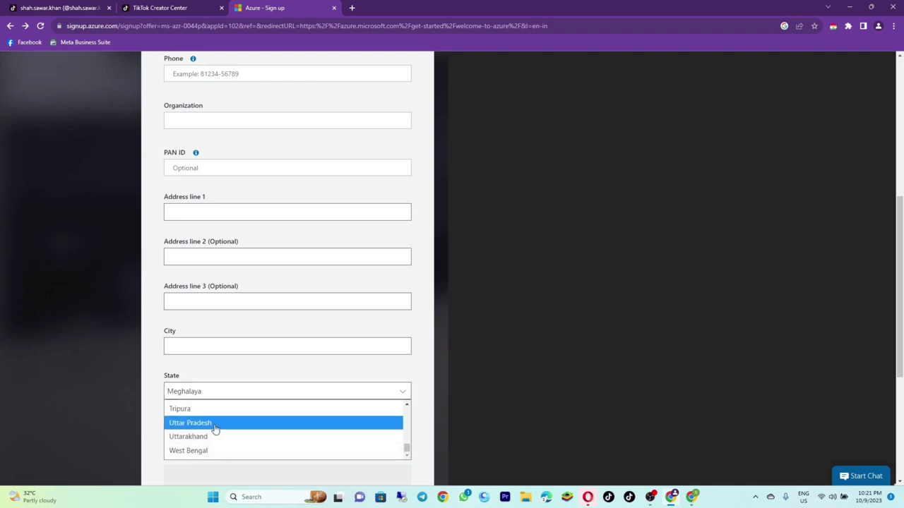
{"action": "left_click", "coordinate": [215, 426]}
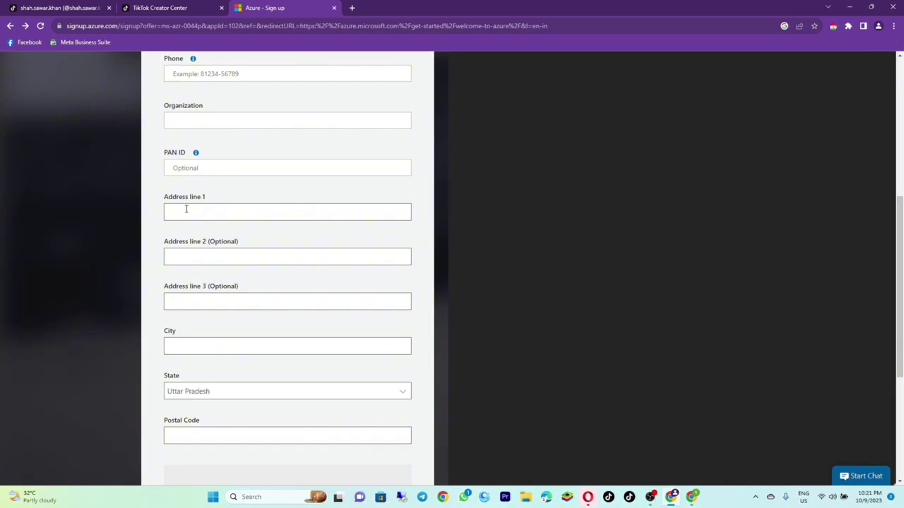
Fill in the address fields and type uttar pradesh into City, fixing typos
{"action": "left_click", "coordinate": [191, 168]}
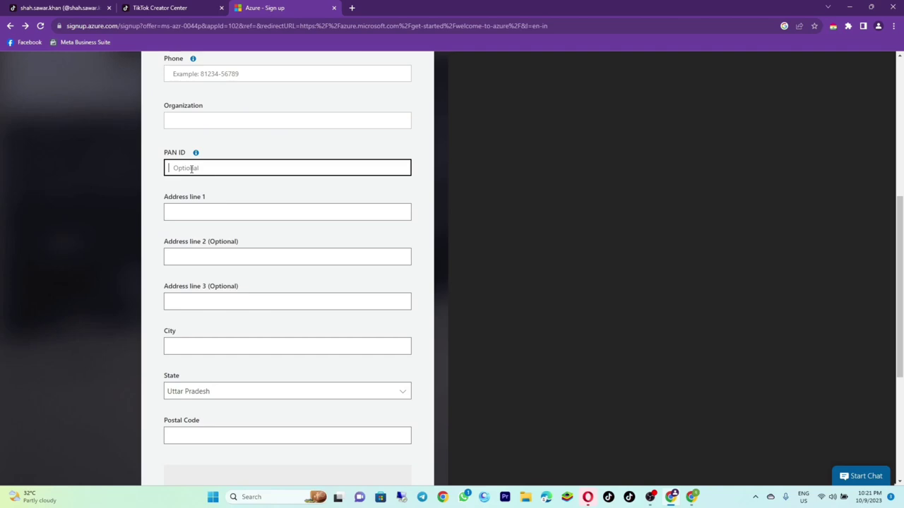
{"action": "left_click", "coordinate": [208, 209]}
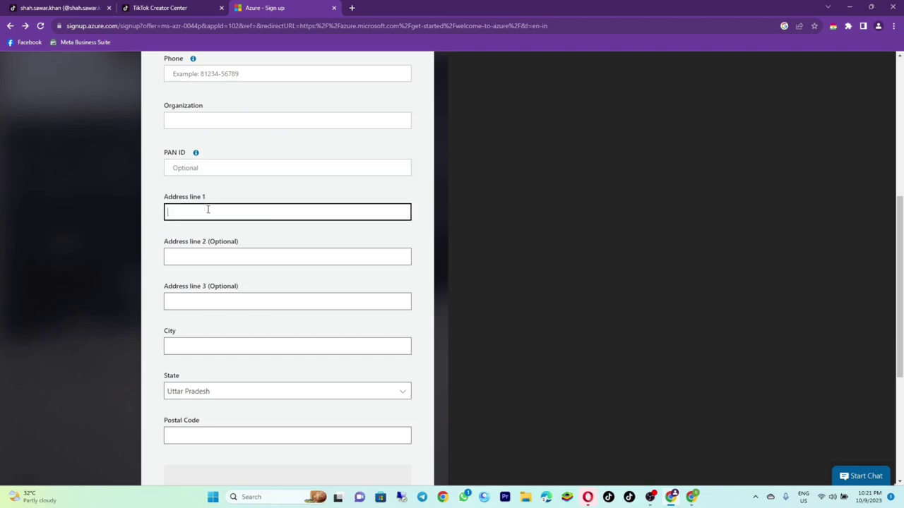
{"action": "left_click", "coordinate": [218, 349]}
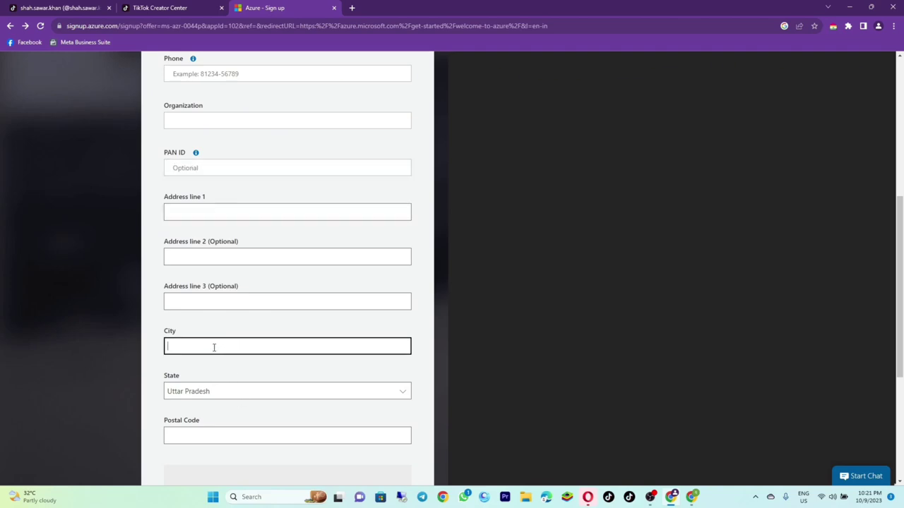
{"action": "type", "text": "uttra"}
{"action": "key", "text": "BackSpace"}
{"action": "key", "text": "BackSpace"}
{"action": "key", "text": "BackSpace"}
{"action": "key", "text": "BackSpace"}
{"action": "type", "text": "r"}
Copy the city name and open a new browser tab
{"action": "triple_click", "coordinate": [187, 205]}
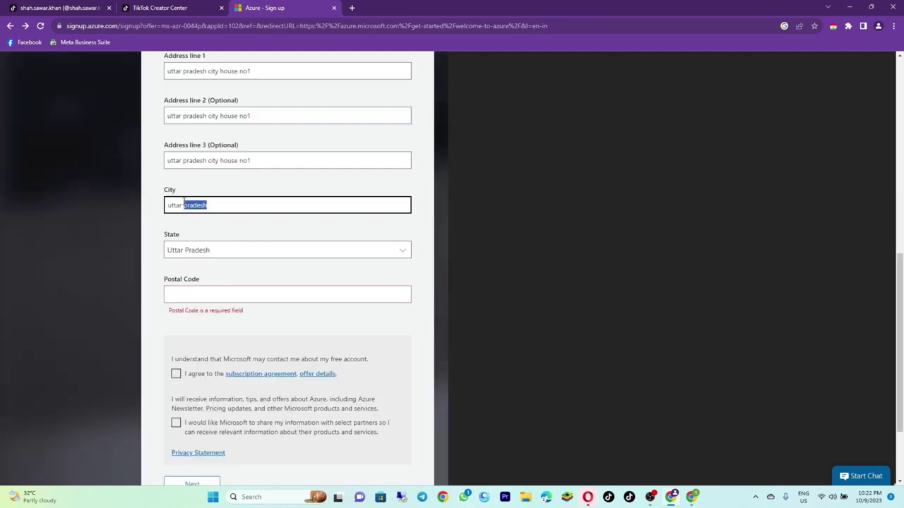
{"action": "right_click", "coordinate": [186, 205]}
{"action": "left_click", "coordinate": [198, 234]}
{"action": "left_click", "coordinate": [352, 8]}
Search Google for 'uttar pradesh zip code' using the pasted city name
{"action": "right_click", "coordinate": [389, 200]}
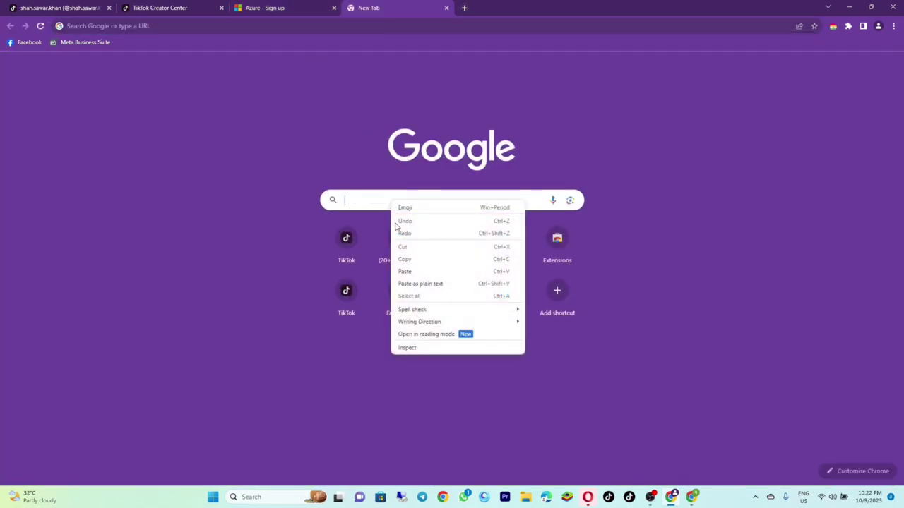
{"action": "left_click", "coordinate": [403, 272]}
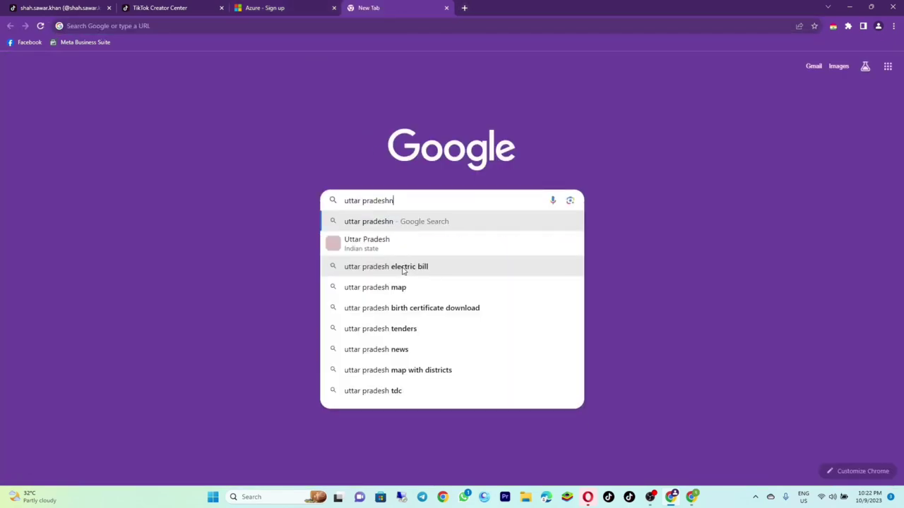
{"action": "type", "text": "zi"}
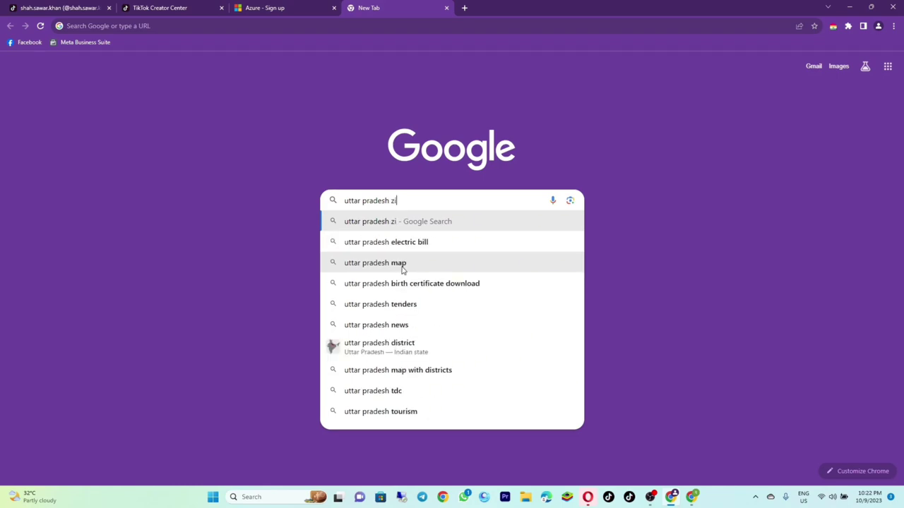
{"action": "type", "text": "p"}
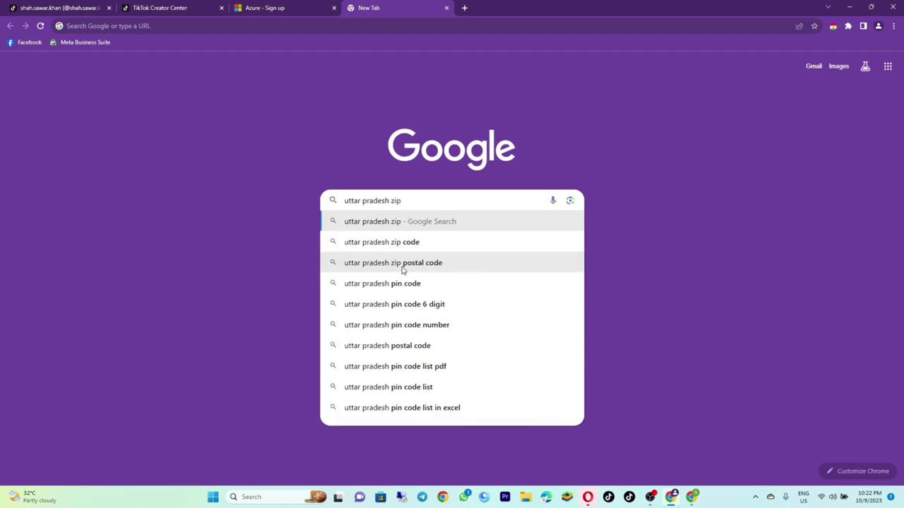
{"action": "right_click", "coordinate": [394, 262]}
{"action": "left_click", "coordinate": [389, 243]}
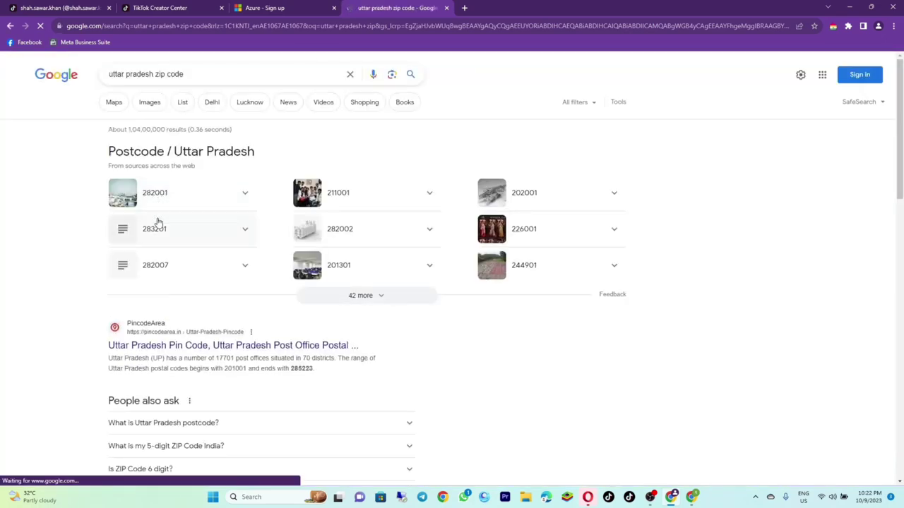
Copy the postal code 285223 from the search results
{"action": "left_click_drag", "start_coordinate": [291, 368], "coordinate": [315, 368]}
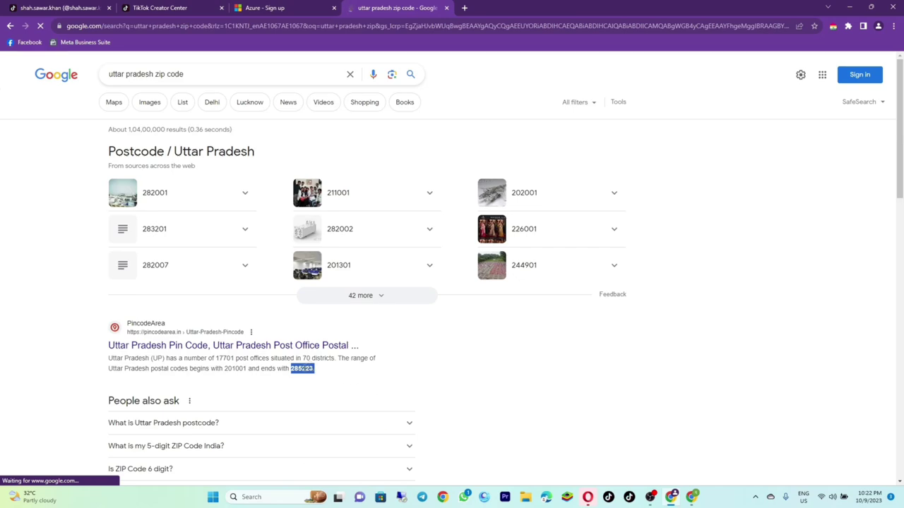
{"action": "right_click", "coordinate": [304, 369]}
{"action": "left_click", "coordinate": [315, 374]}
Back on the Azure sign-up tab, paste 285223 into the Postal Code field
{"action": "left_click", "coordinate": [264, 6]}
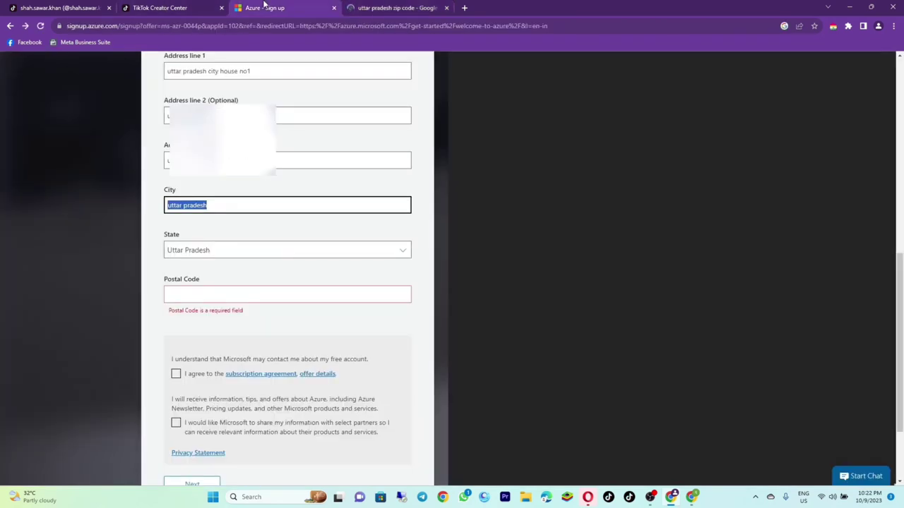
{"action": "right_click", "coordinate": [202, 294]}
{"action": "left_click", "coordinate": [224, 370]}
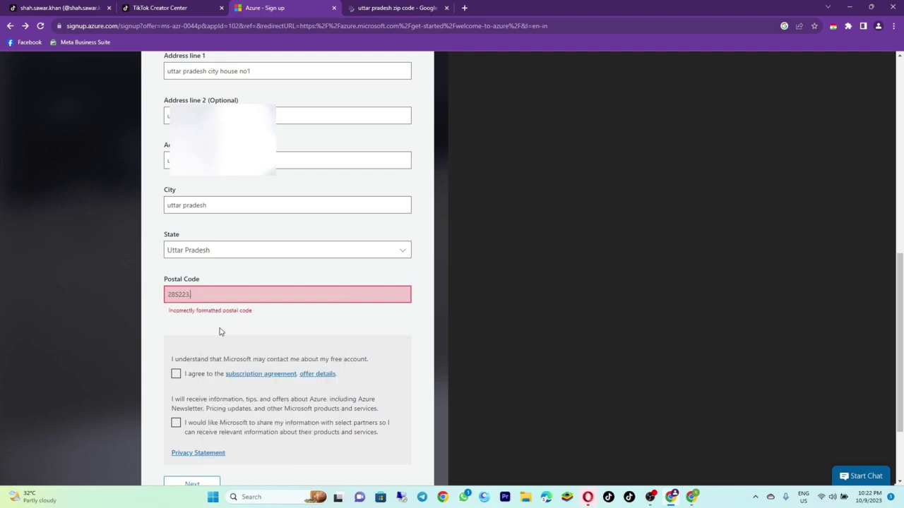
Tick the subscription agreement and partner information-sharing checkboxes
{"action": "left_click", "coordinate": [176, 362]}
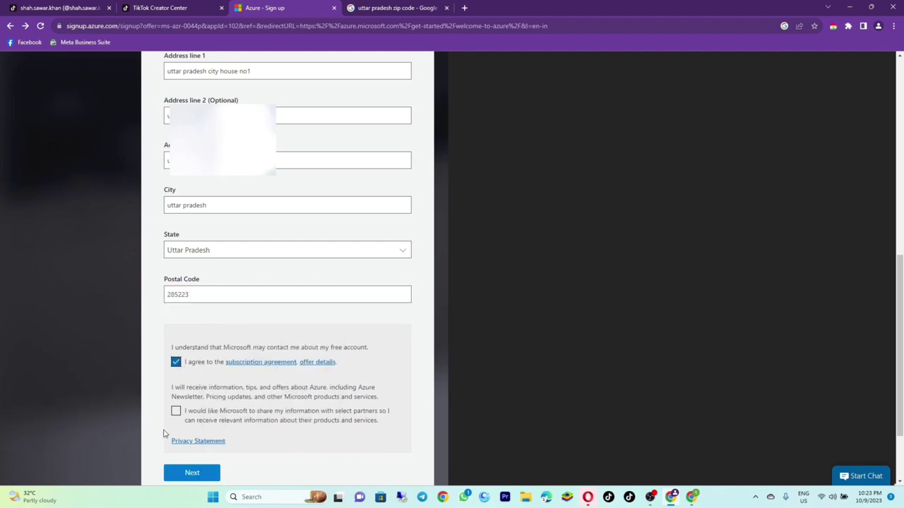
{"action": "left_click", "coordinate": [176, 411]}
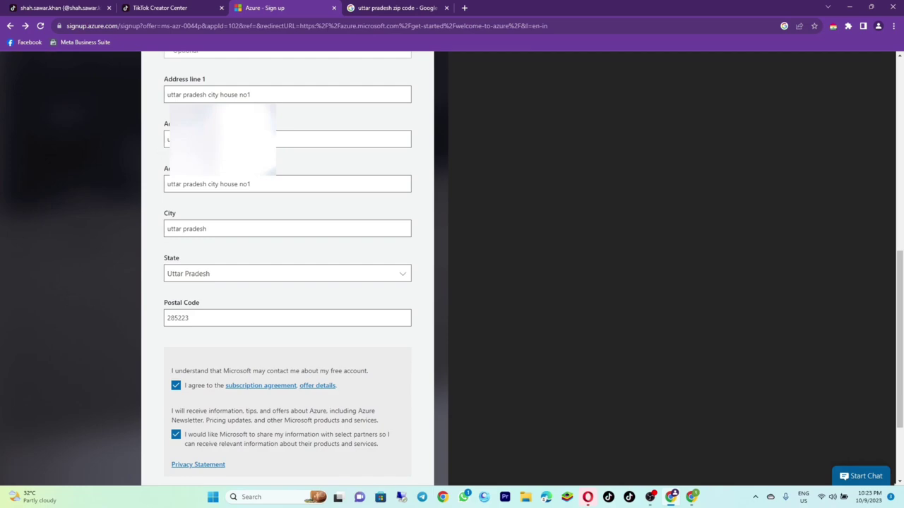
{"action": "scroll", "coordinate": [157, 265], "scroll_direction": "down", "scroll_amount": 2}
{"action": "key", "text": "Tab"}
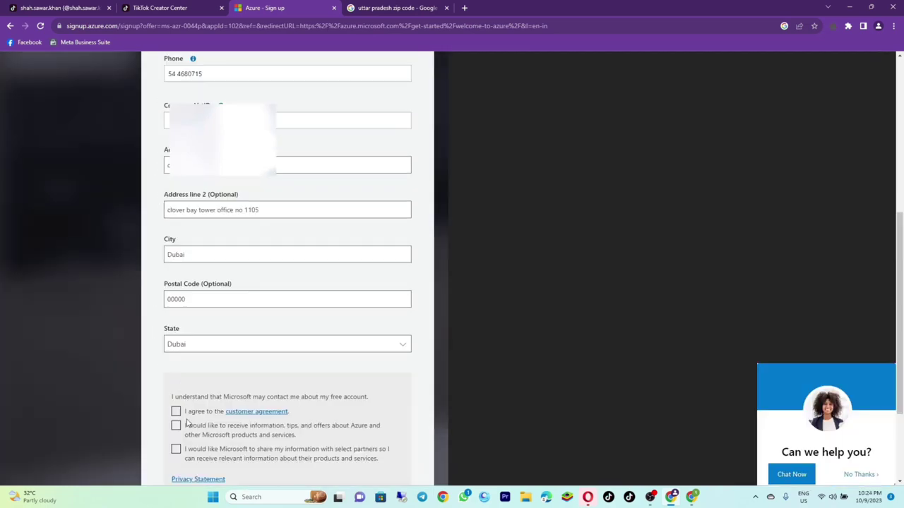
{"action": "left_click", "coordinate": [175, 411]}
Opt in to Azure offers and partner sharing, submit the profile, and accept the suggested address
{"action": "left_click", "coordinate": [176, 428]}
{"action": "left_click", "coordinate": [176, 451]}
{"action": "scroll", "coordinate": [170, 425], "scroll_direction": "down", "scroll_amount": 1}
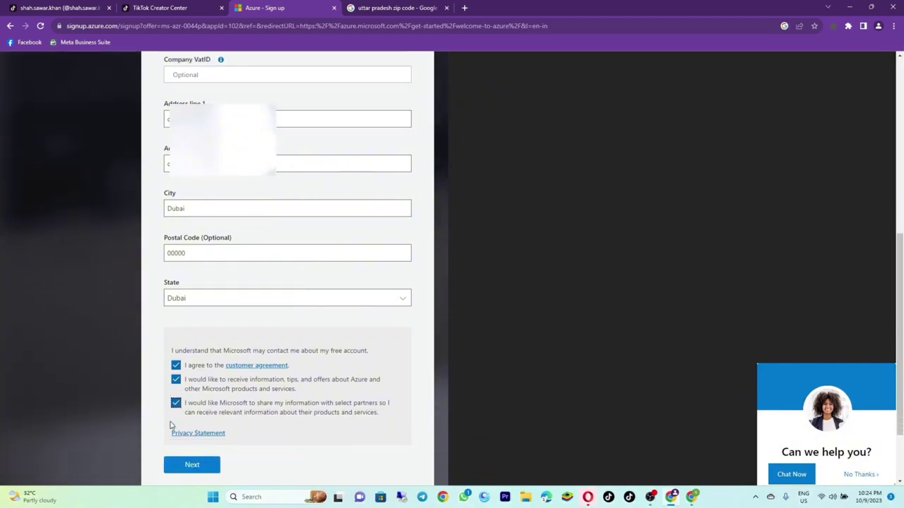
{"action": "scroll", "coordinate": [170, 425], "scroll_direction": "down", "scroll_amount": 1}
{"action": "left_click", "coordinate": [176, 421]}
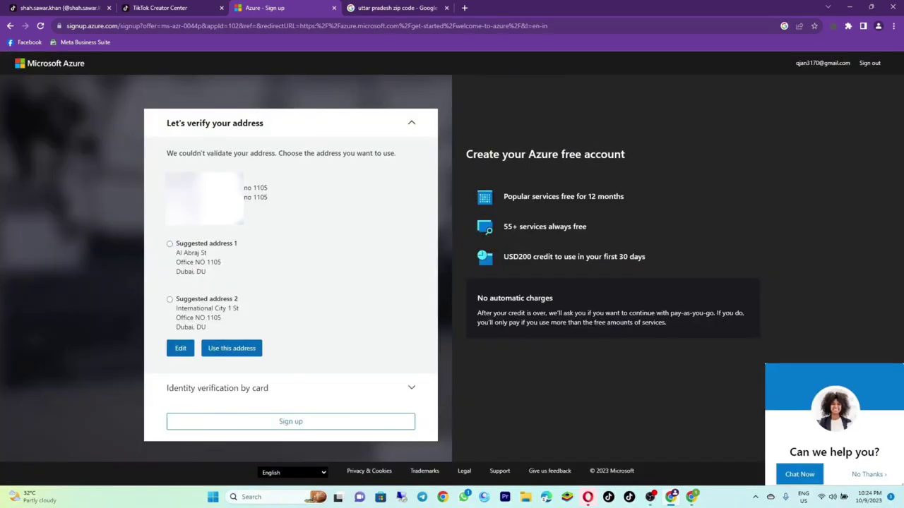
{"action": "left_click", "coordinate": [215, 352]}
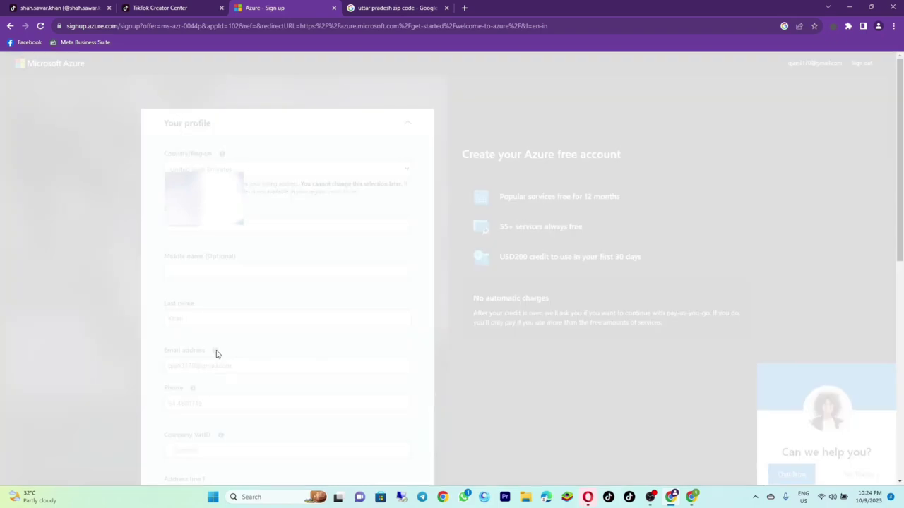
{"action": "scroll", "coordinate": [216, 352], "scroll_direction": "down", "scroll_amount": 5}
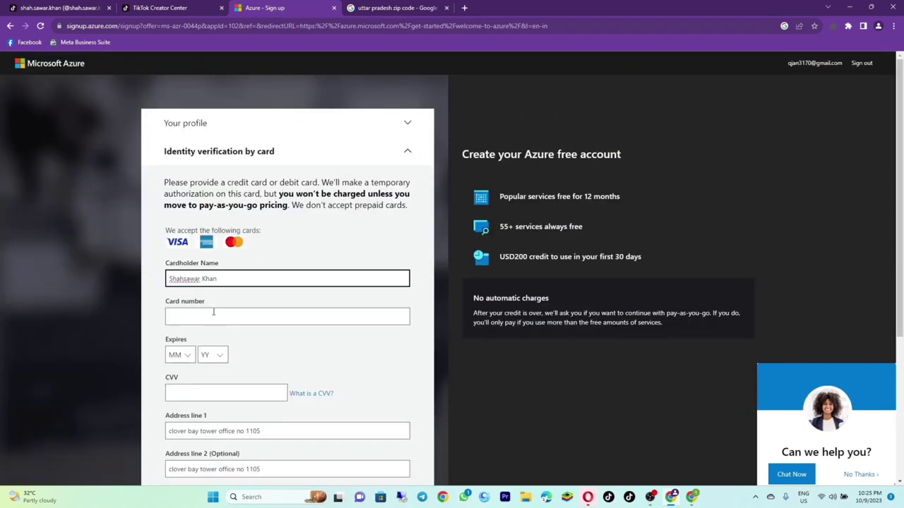
Paste the card number and choose the card's expiry month and year
{"action": "left_click", "coordinate": [213, 311]}
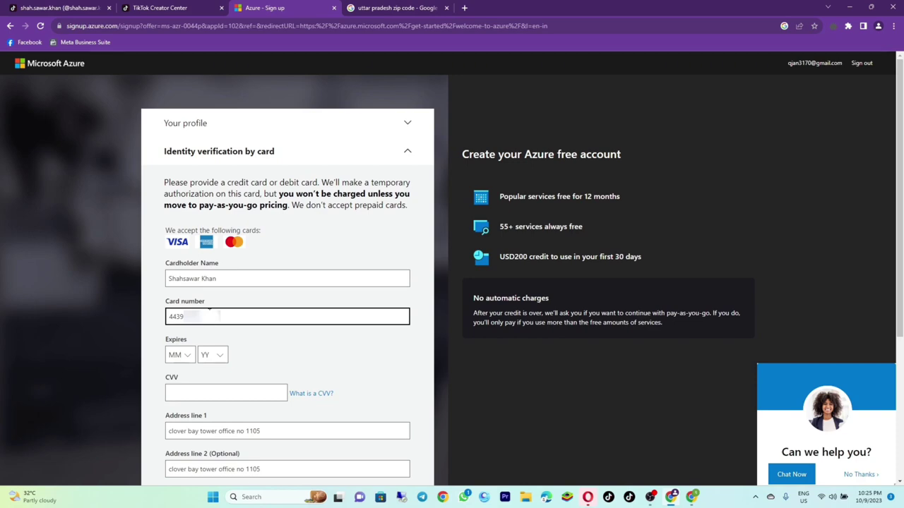
{"action": "key", "text": "ctrl+v"}
{"action": "left_click", "coordinate": [175, 355]}
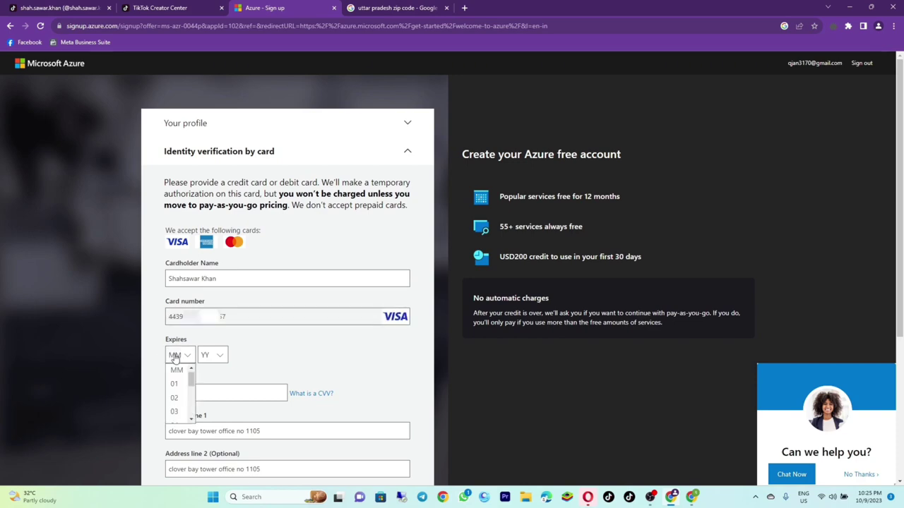
{"action": "key", "text": "Down"}
{"action": "left_click", "coordinate": [179, 358]}
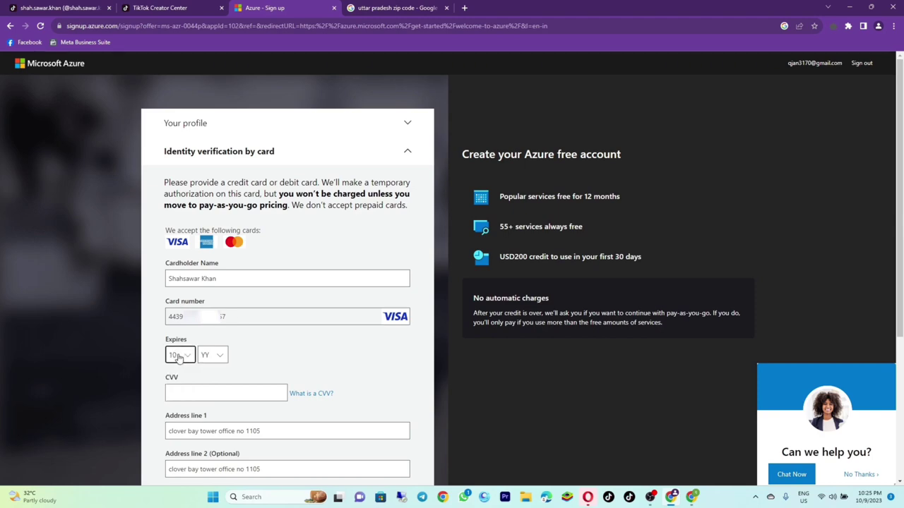
{"action": "left_click", "coordinate": [204, 357]}
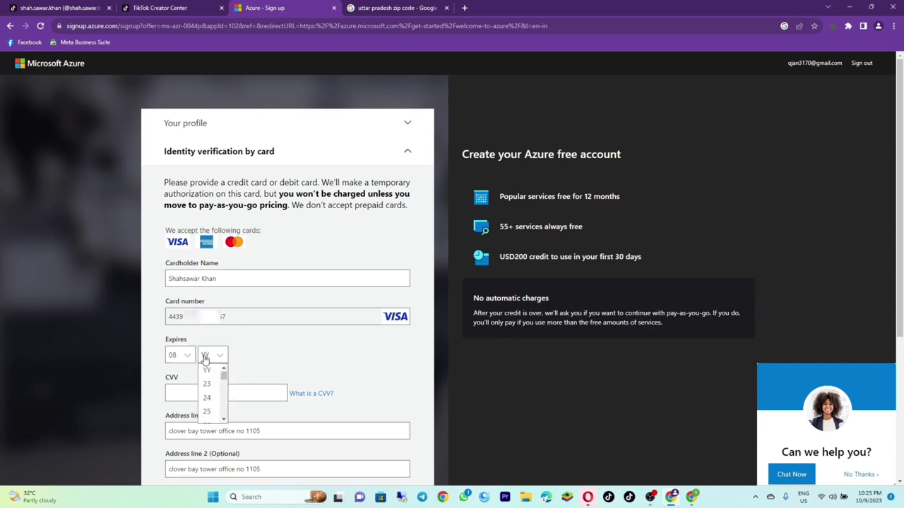
{"action": "key", "text": "Down"}
{"action": "key", "text": "Down"}
{"action": "key", "text": "Down"}
{"action": "key", "text": "Down"}
{"action": "left_click", "coordinate": [207, 385]}
Enter the card's CVV and submit the free account Sign up form
{"action": "left_click", "coordinate": [204, 394]}
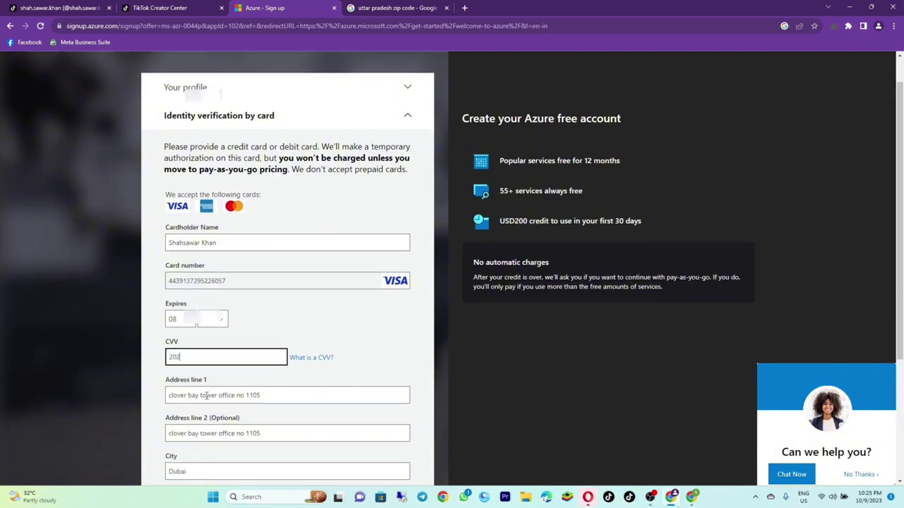
{"action": "scroll", "coordinate": [212, 413], "scroll_direction": "down", "scroll_amount": 3}
{"action": "scroll", "coordinate": [217, 414], "scroll_direction": "up", "scroll_amount": 1}
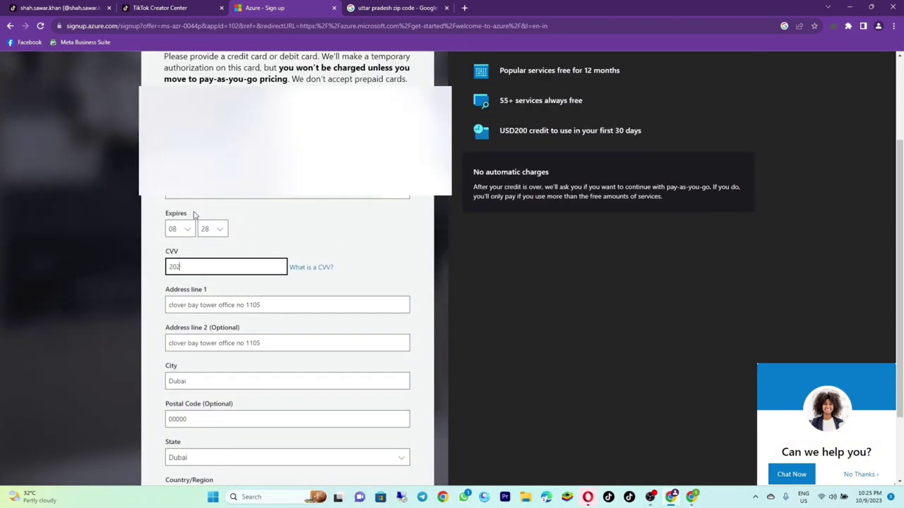
{"action": "scroll", "coordinate": [230, 467], "scroll_direction": "down", "scroll_amount": 1}
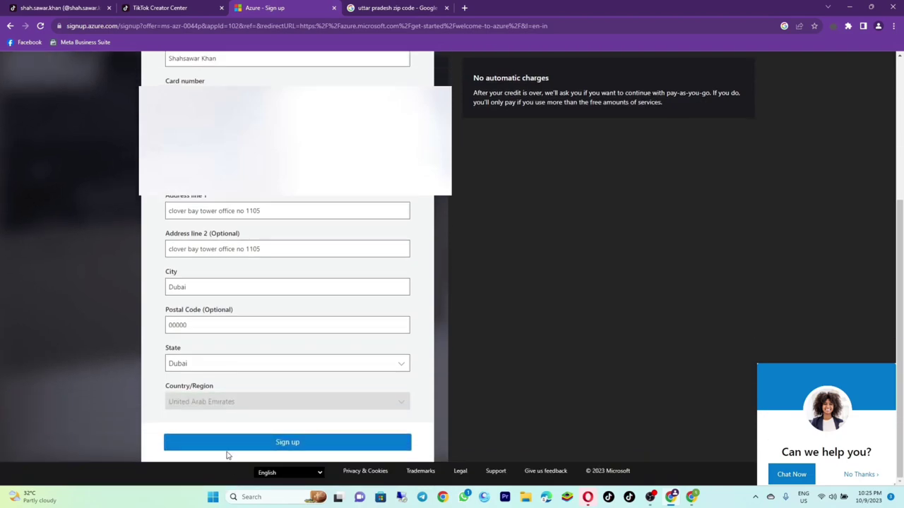
{"action": "left_click", "coordinate": [227, 449]}
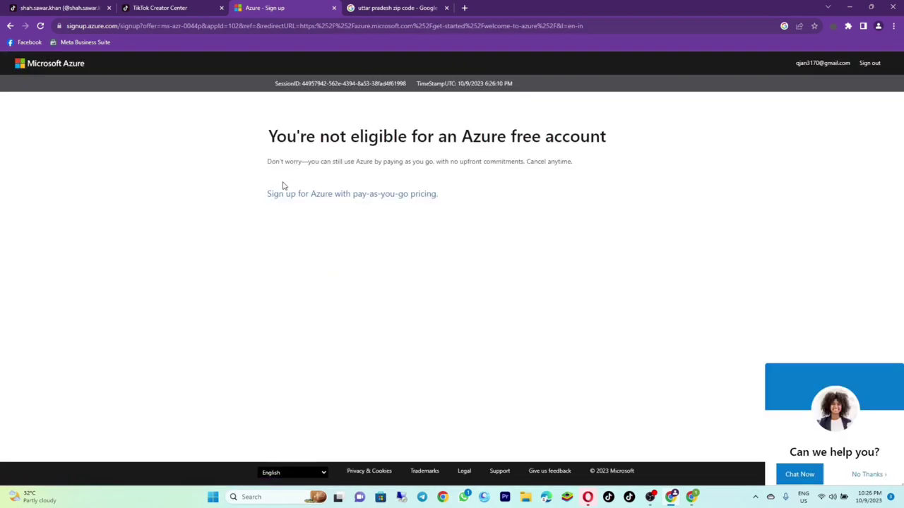
Switch to pay-as-you-go signup and accept the customer agreement, partner sharing and offers checkboxes
{"action": "left_click", "coordinate": [291, 202]}
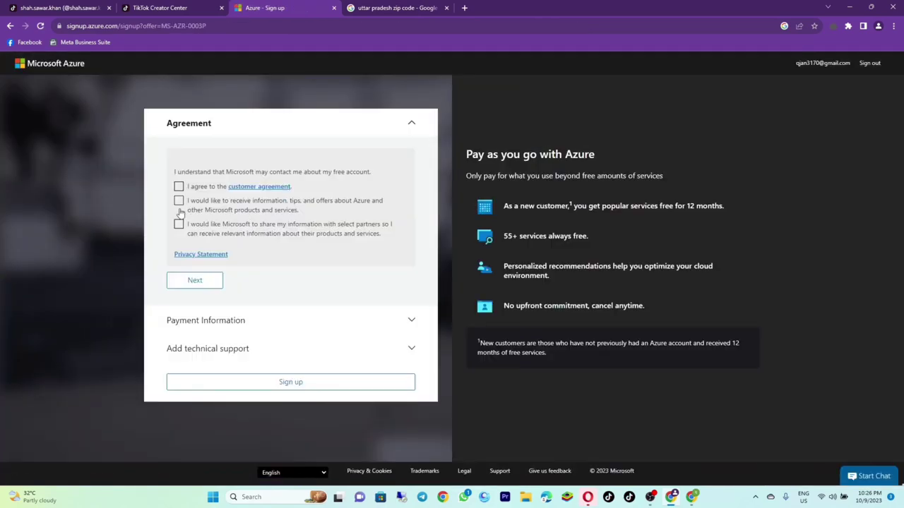
{"action": "left_click", "coordinate": [176, 225]}
{"action": "left_click", "coordinate": [176, 201]}
{"action": "left_click", "coordinate": [176, 187]}
{"action": "left_click", "coordinate": [192, 280]}
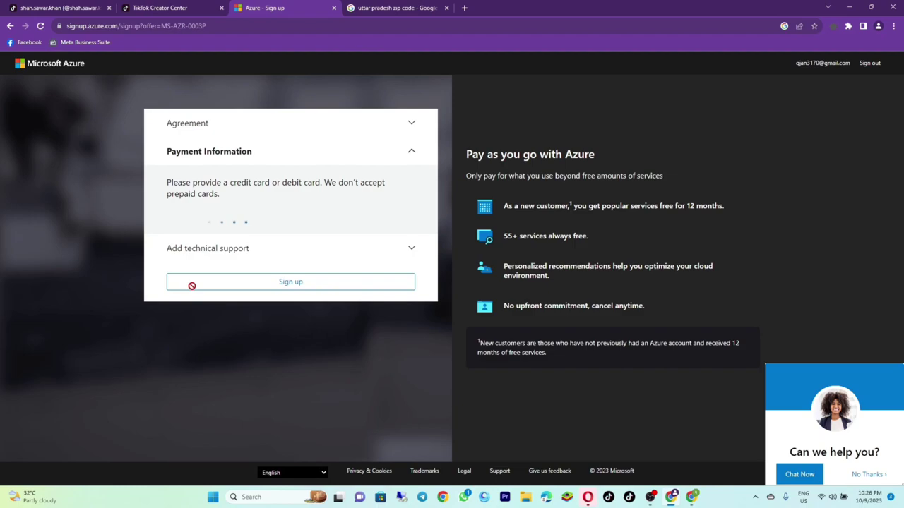
Select 'No technical support' and submit the pay-as-you-go signup
{"action": "scroll", "coordinate": [193, 294], "scroll_direction": "down", "scroll_amount": 1}
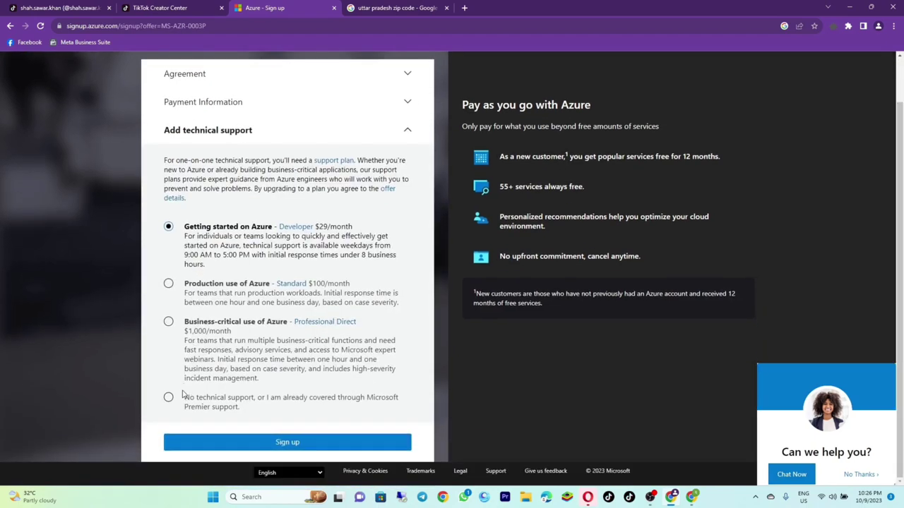
{"action": "left_click", "coordinate": [185, 399]}
{"action": "left_click", "coordinate": [211, 441]}
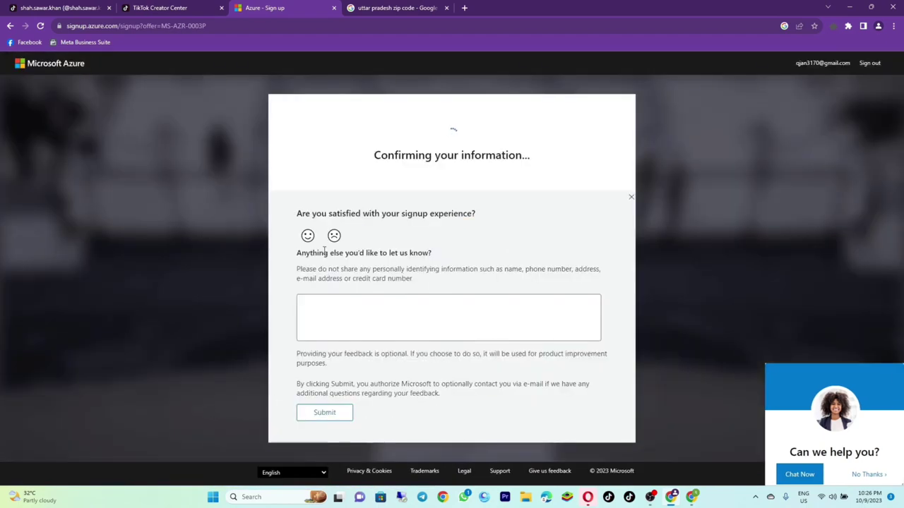
Submit happy-face signup feedback, then go to Virtual machines from the portal home
{"action": "left_click", "coordinate": [308, 237]}
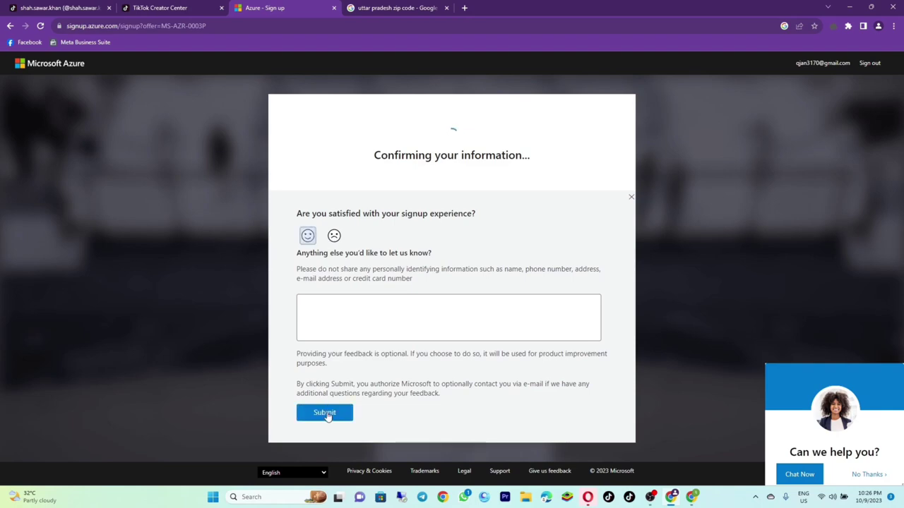
{"action": "left_click", "coordinate": [325, 413]}
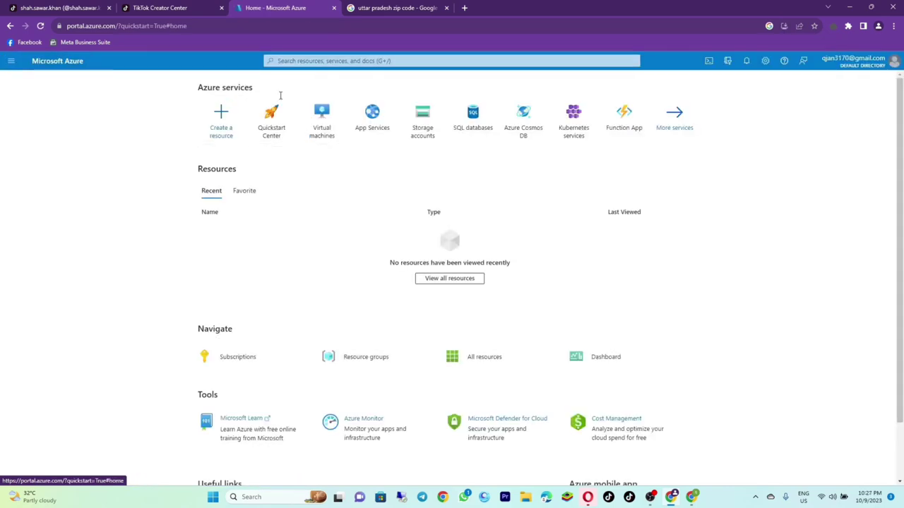
{"action": "left_click", "coordinate": [322, 113]}
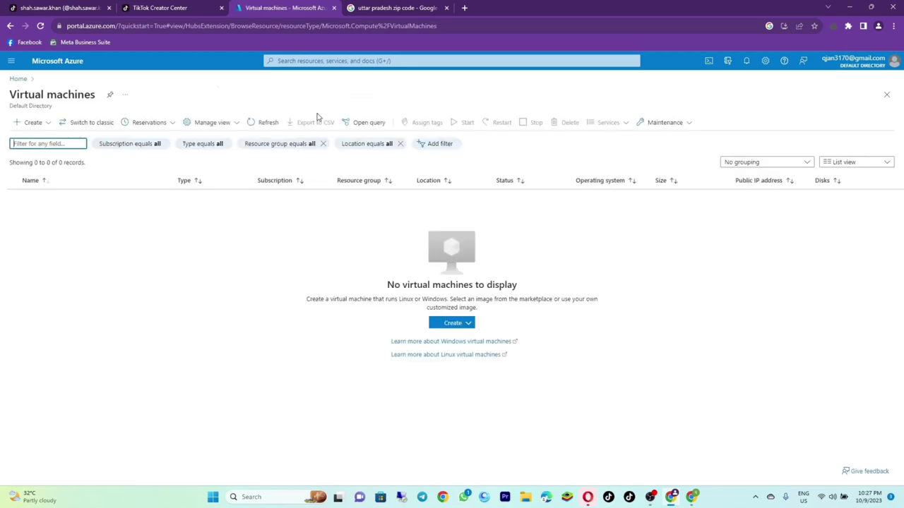
After briefly trying the classic view, choose Create > Azure virtual machine
{"action": "left_click", "coordinate": [79, 121]}
{"action": "left_click", "coordinate": [10, 26]}
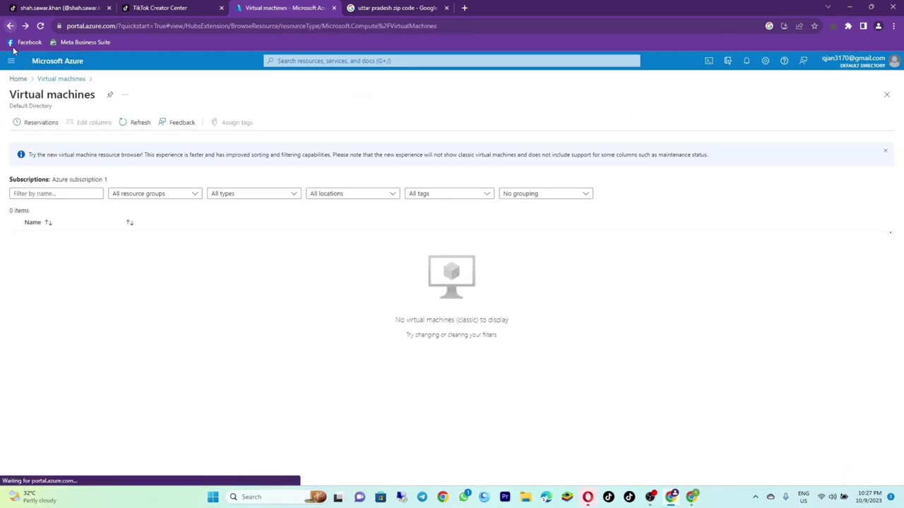
{"action": "left_click", "coordinate": [30, 121]}
{"action": "left_click", "coordinate": [37, 143]}
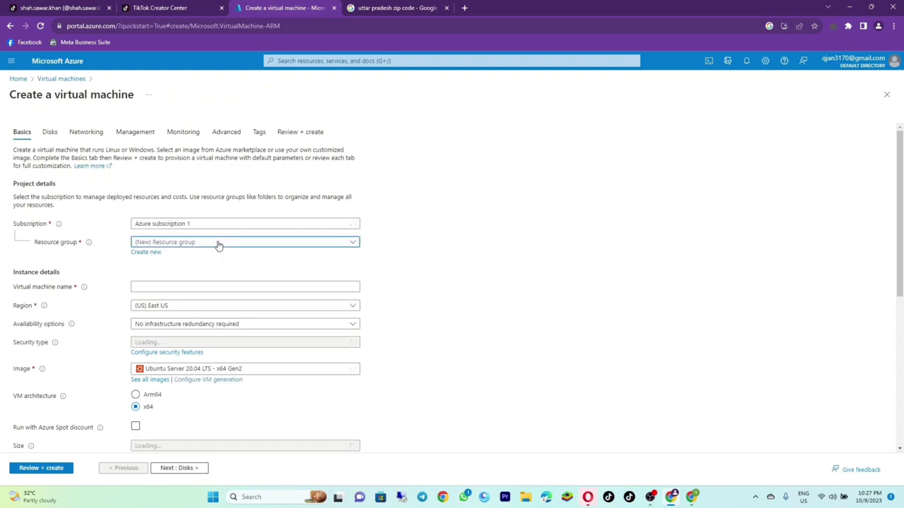
Create a new resource group with a typed name and keep it selected on the Basics tab
{"action": "left_click", "coordinate": [208, 244]}
{"action": "left_click", "coordinate": [207, 245]}
{"action": "left_click", "coordinate": [155, 252]}
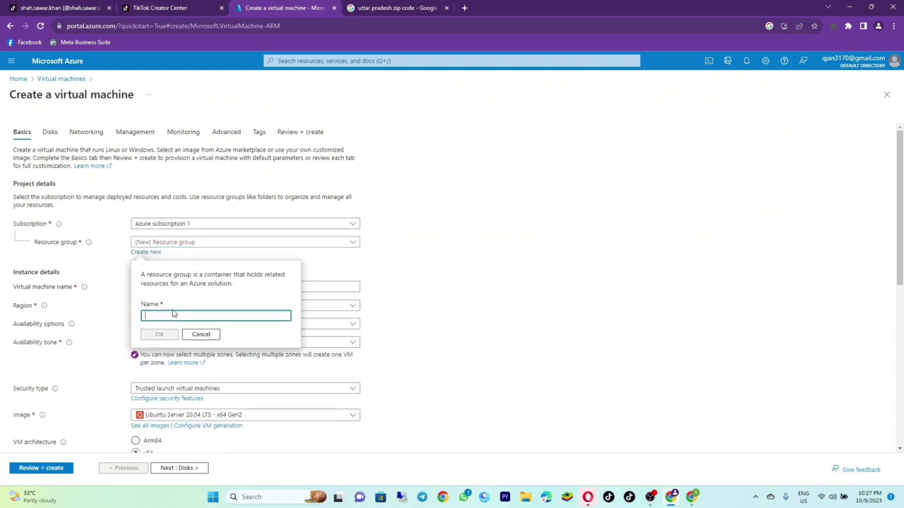
{"action": "type", "text": "tan"}
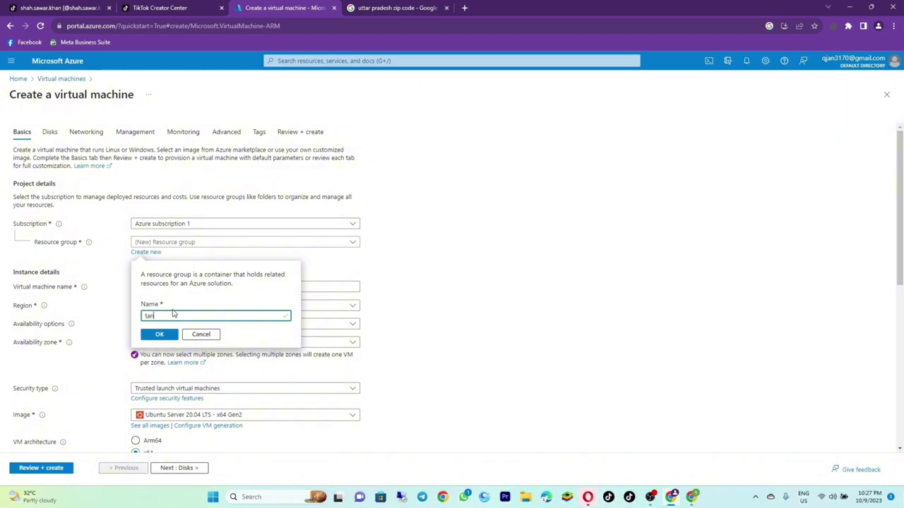
{"action": "type", "text": "i"}
{"action": "key", "text": "BackSpace"}
{"action": "type", "text": "iq bha"}
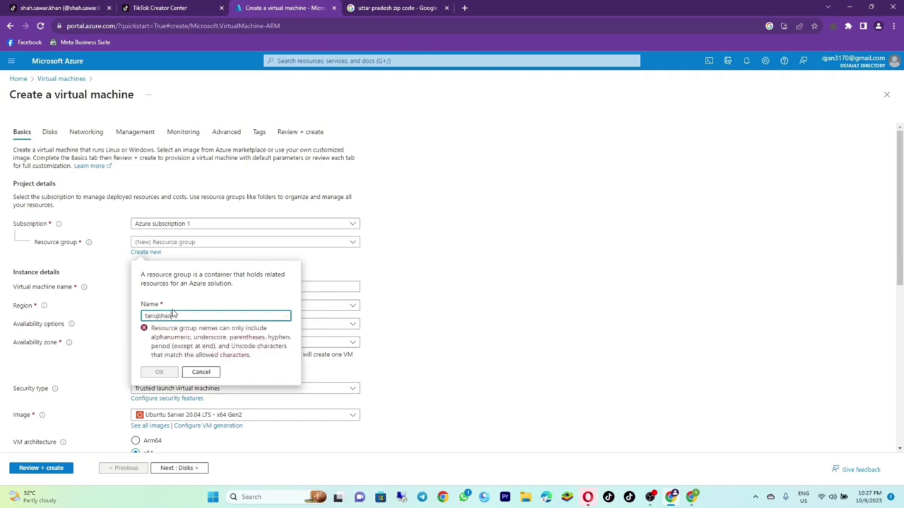
{"action": "type", "text": "i"}
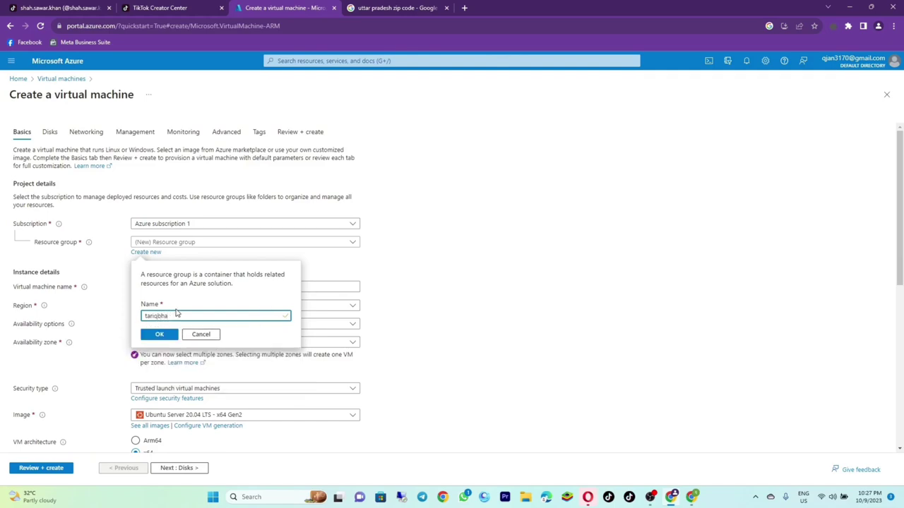
{"action": "left_click", "coordinate": [159, 334]}
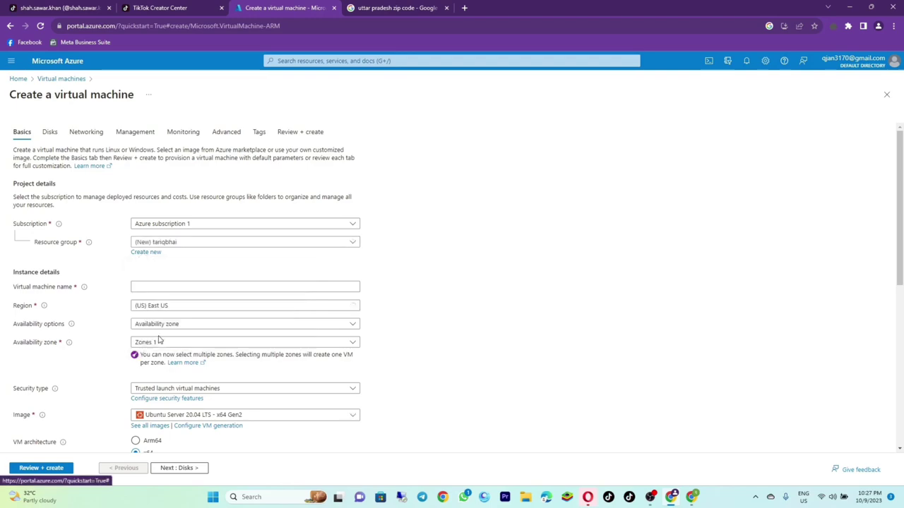
{"action": "left_click", "coordinate": [151, 245]}
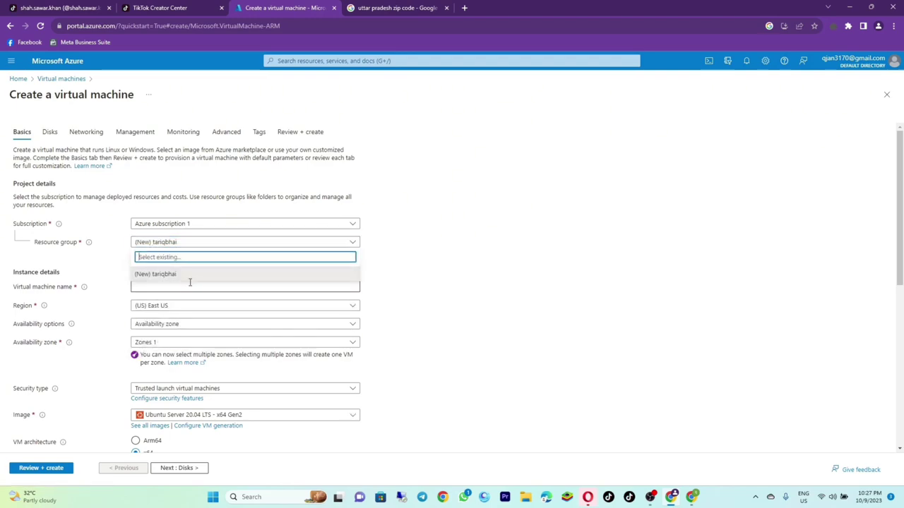
{"action": "left_click", "coordinate": [173, 276]}
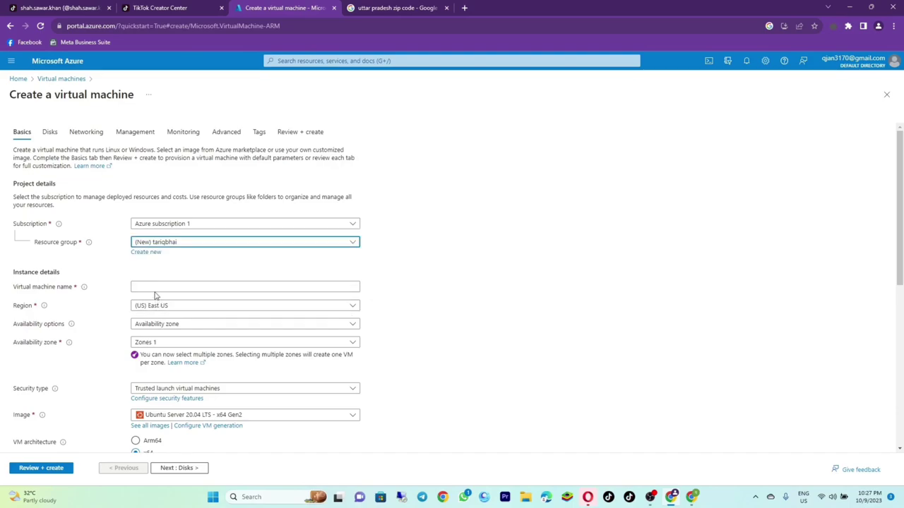
Enter the VM name and choose the Windows 10 Pro, version 22H2 - x64 Gen2 image
{"action": "left_click", "coordinate": [154, 288]}
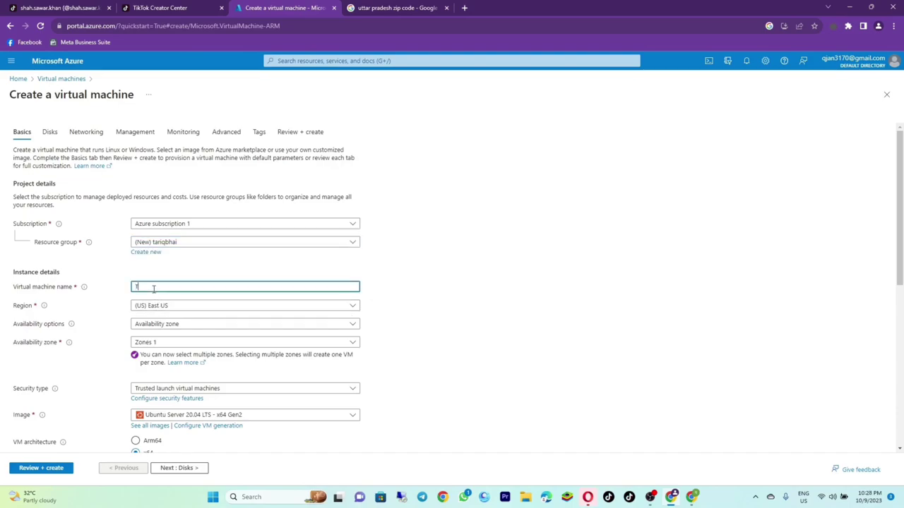
{"action": "type", "text": "Tar"}
{"action": "type", "text": "iqbha"}
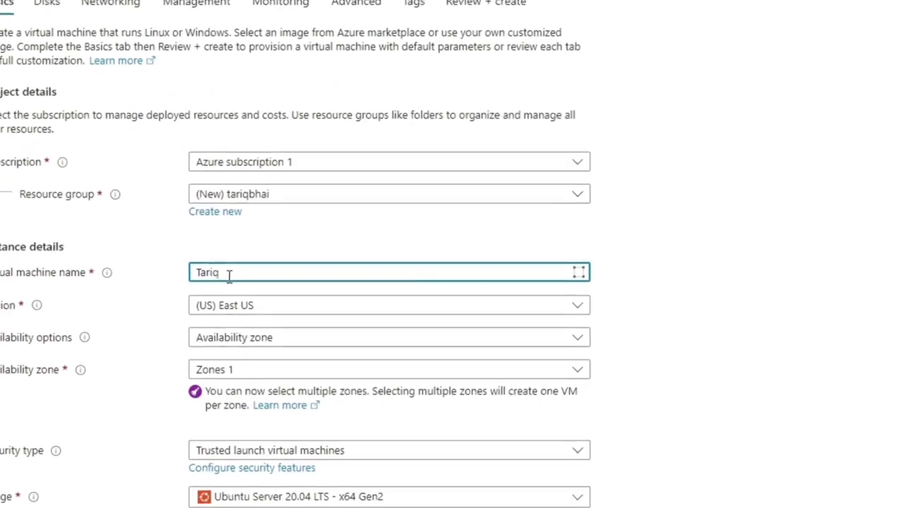
{"action": "type", "text": "i"}
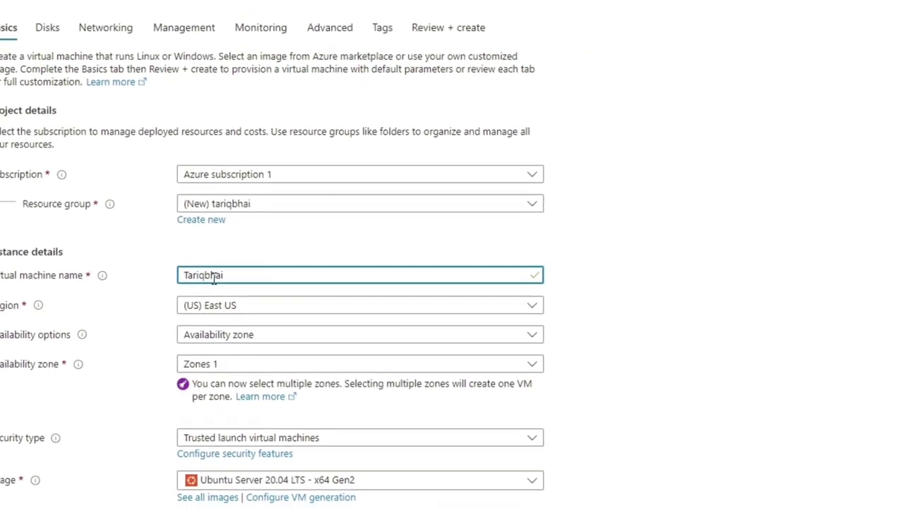
{"action": "scroll", "coordinate": [234, 311], "scroll_direction": "down", "scroll_amount": 5}
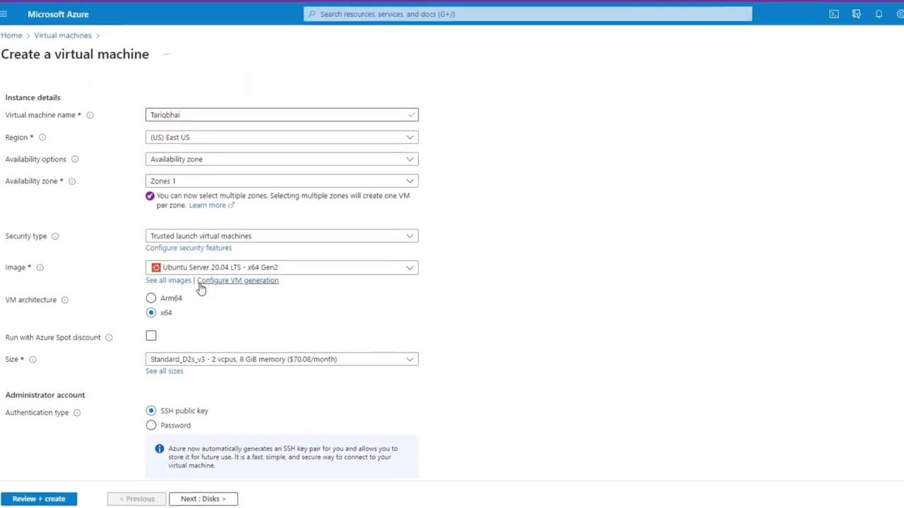
{"action": "left_click", "coordinate": [201, 269]}
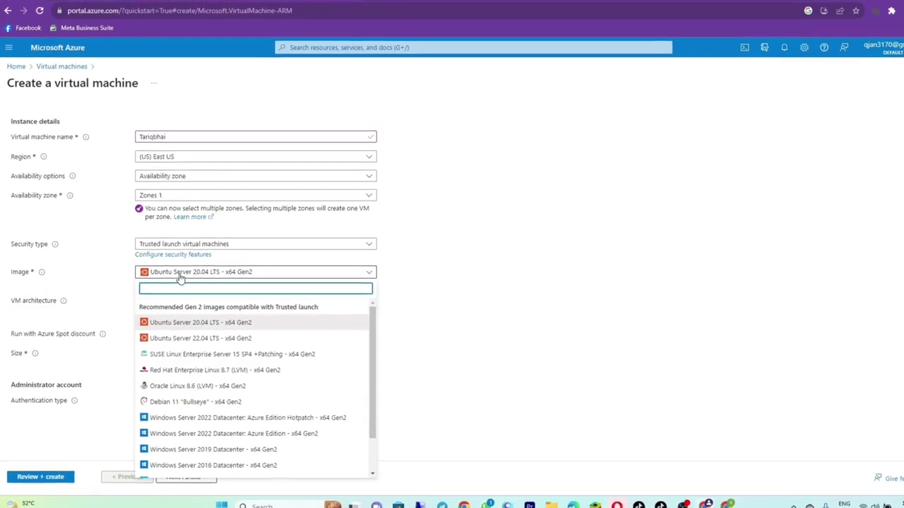
{"action": "scroll", "coordinate": [483, 231], "scroll_direction": "down", "scroll_amount": 2}
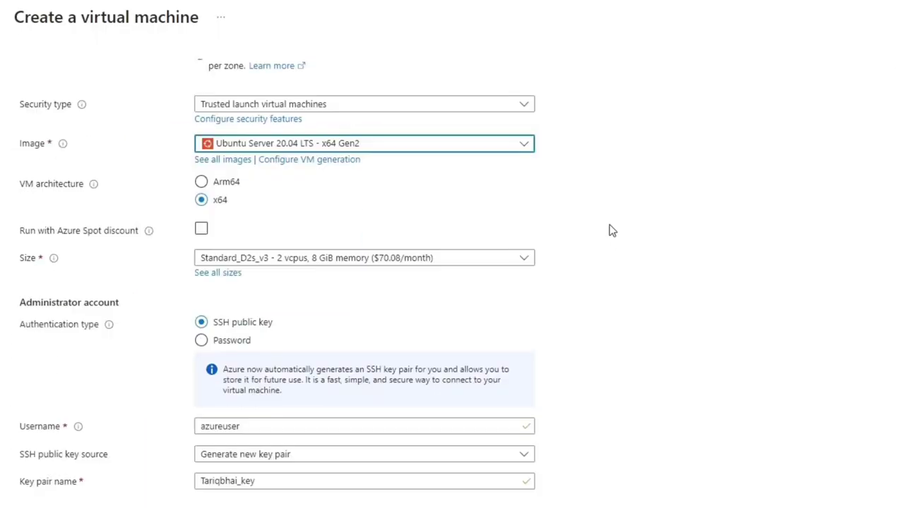
{"action": "left_click", "coordinate": [339, 145]}
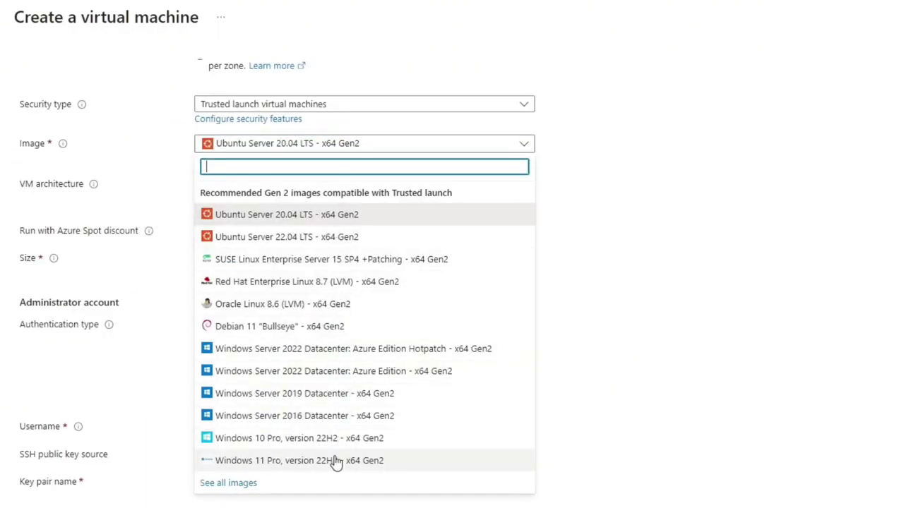
{"action": "key", "text": "Escape"}
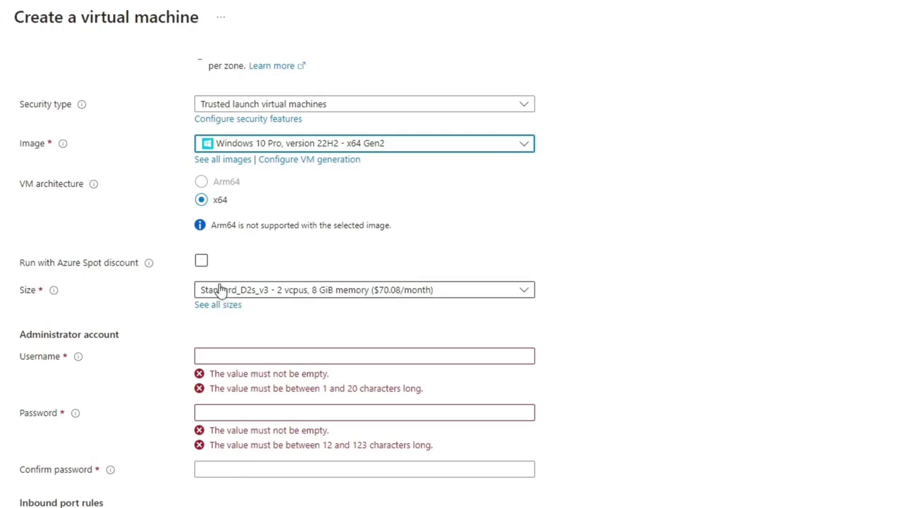
{"action": "scroll", "coordinate": [299, 303], "scroll_direction": "down", "scroll_amount": 1}
Enter the administrator username, set the password and confirm it
{"action": "left_click", "coordinate": [263, 284]}
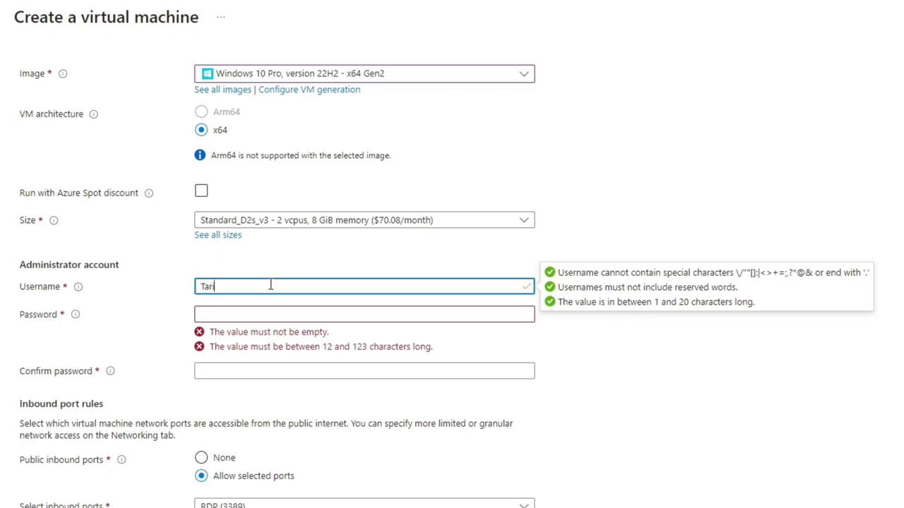
{"action": "type", "text": "Tariqbghai"}
{"action": "left_click", "coordinate": [275, 316]}
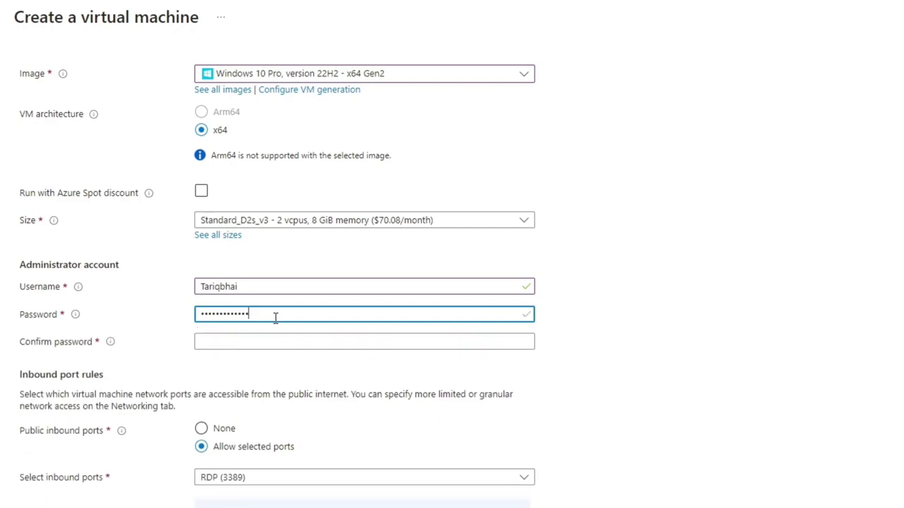
{"action": "key", "text": "Tab"}
{"action": "type", "text": "••"}
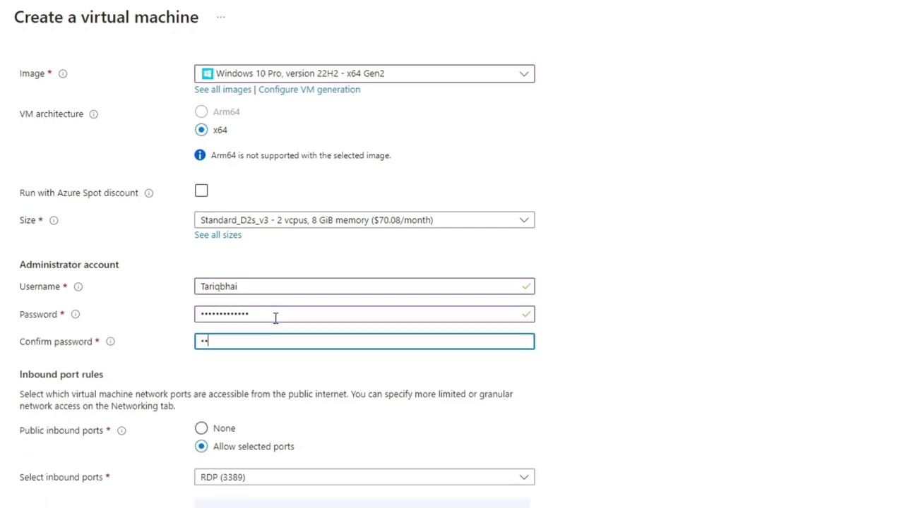
{"action": "type", "text": "•"}
Confirm an eligible Windows 10/11 licence and proceed to Review + create
{"action": "scroll", "coordinate": [276, 318], "scroll_direction": "down", "scroll_amount": 2}
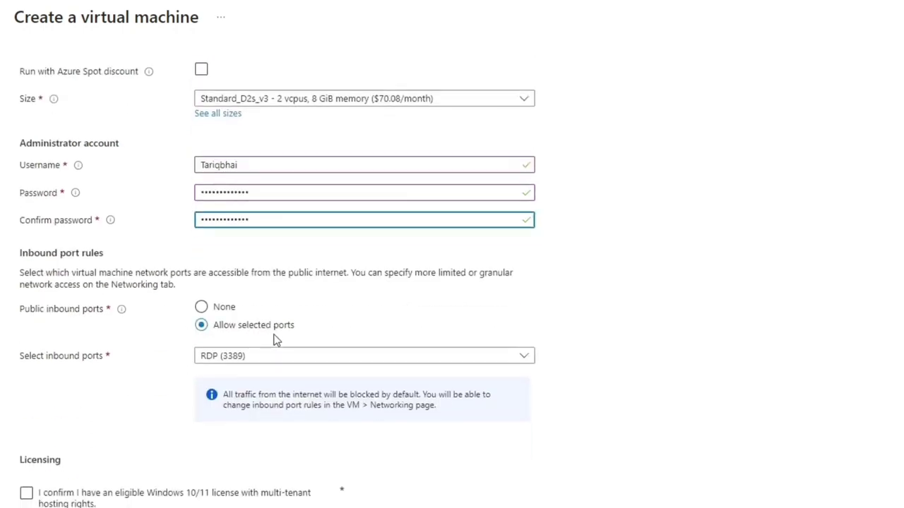
{"action": "left_click", "coordinate": [26, 492]}
{"action": "left_click", "coordinate": [26, 498]}
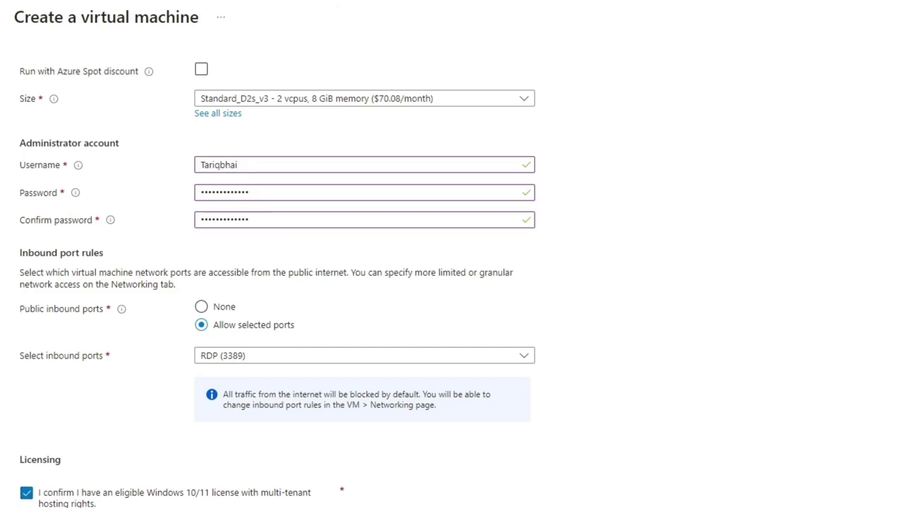
{"action": "left_click", "coordinate": [29, 466]}
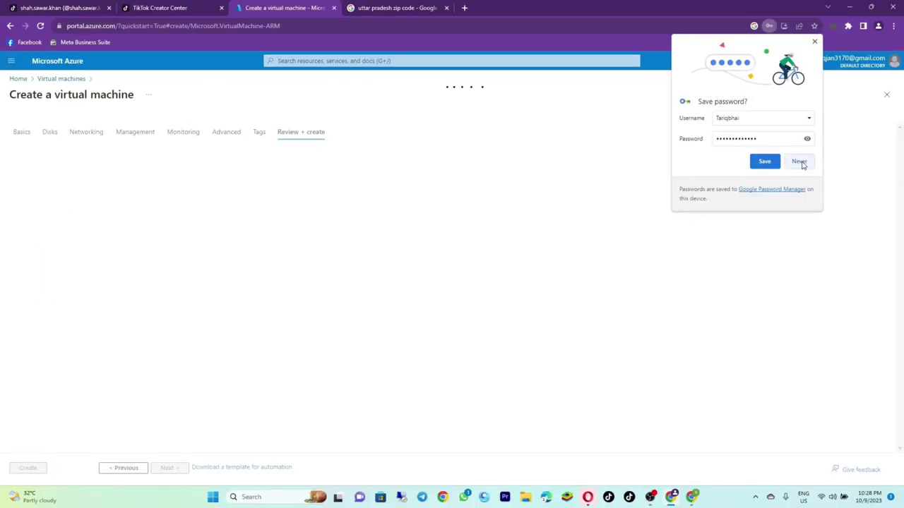
Decline Chrome's password save and close the zip code tab while validation passes
{"action": "left_click", "coordinate": [798, 162]}
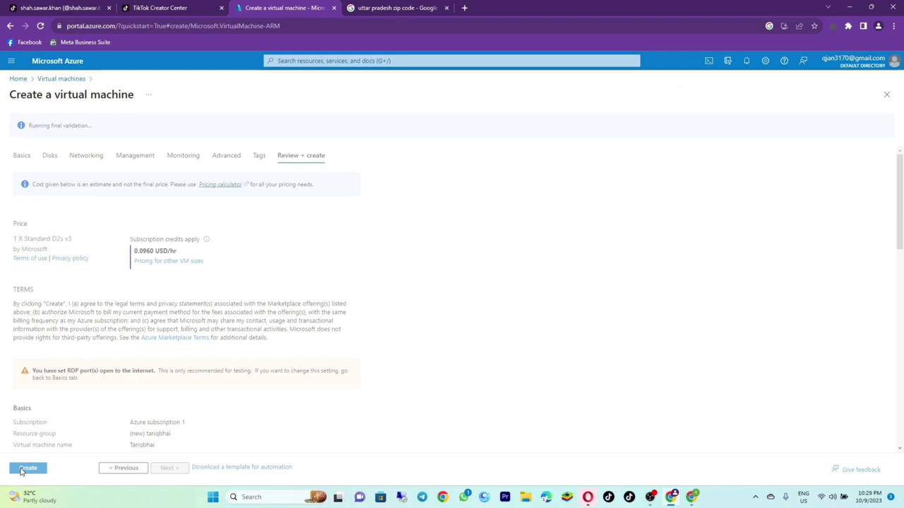
{"action": "left_click", "coordinate": [447, 8]}
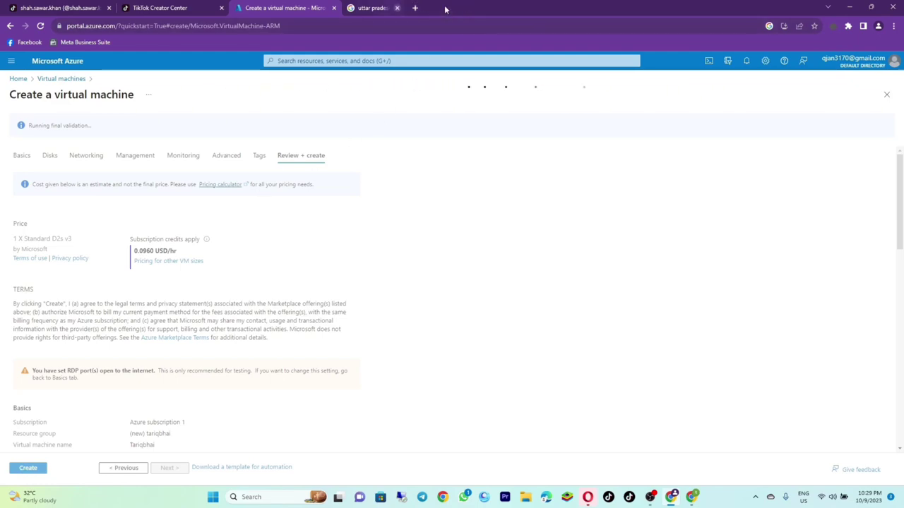
Create the VM and, once deployed, go to the resource's Overview
{"action": "left_click", "coordinate": [21, 468]}
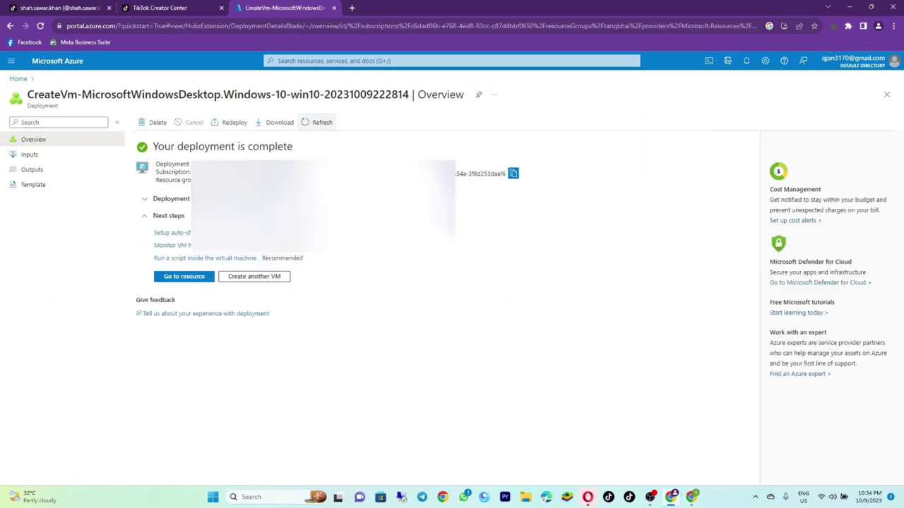
{"action": "left_click", "coordinate": [182, 280]}
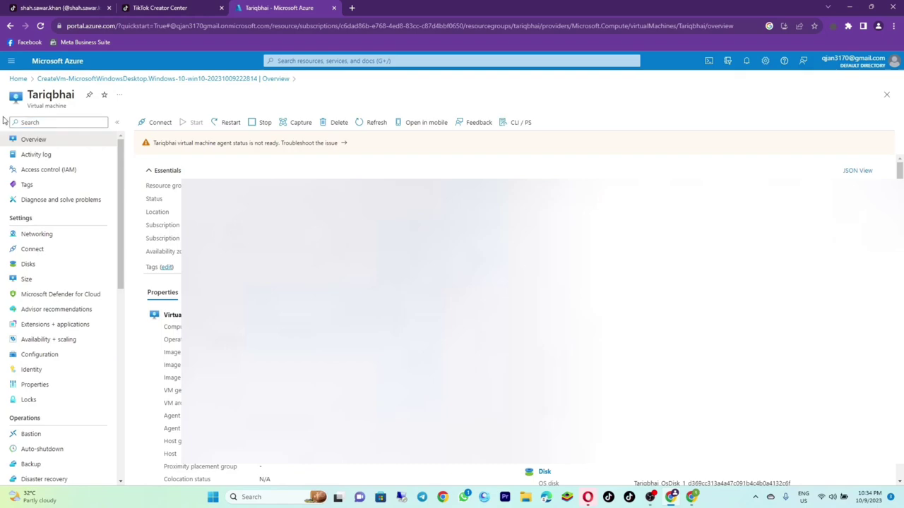
Reopen the VM from Home, restart it with confirmation, check notifications, then launch Remote Desktop Connection
{"action": "left_click", "coordinate": [53, 62]}
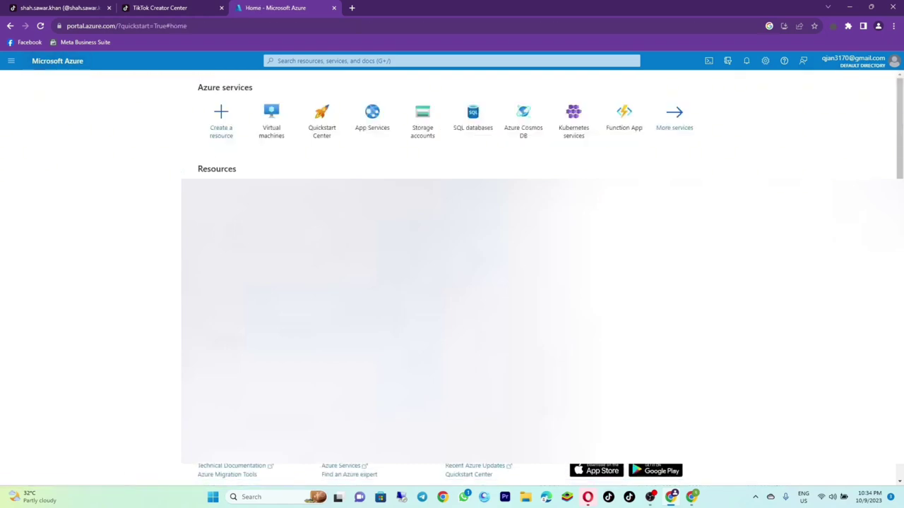
{"action": "left_click", "coordinate": [212, 233]}
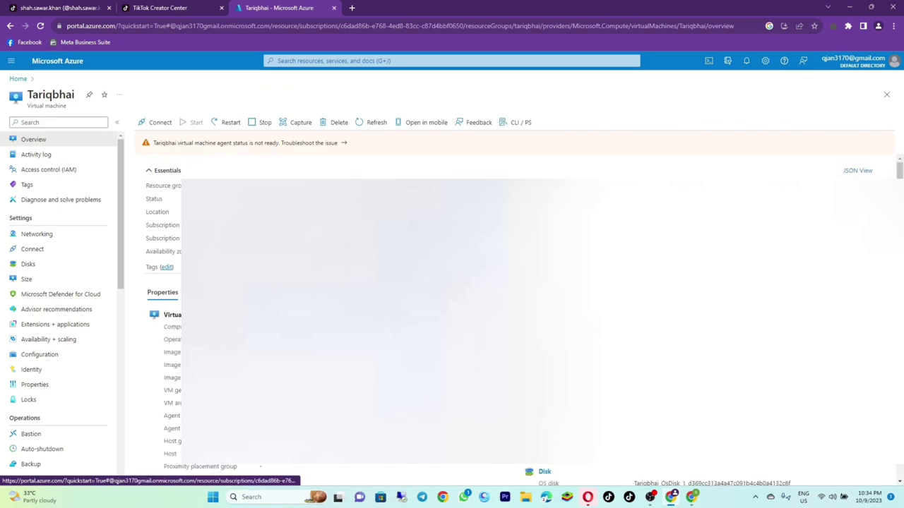
{"action": "left_click", "coordinate": [216, 125]}
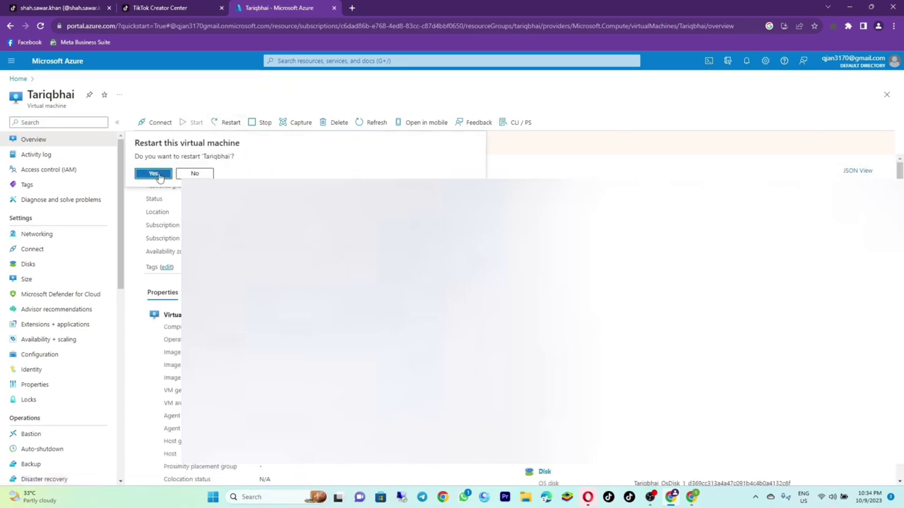
{"action": "left_click", "coordinate": [157, 174]}
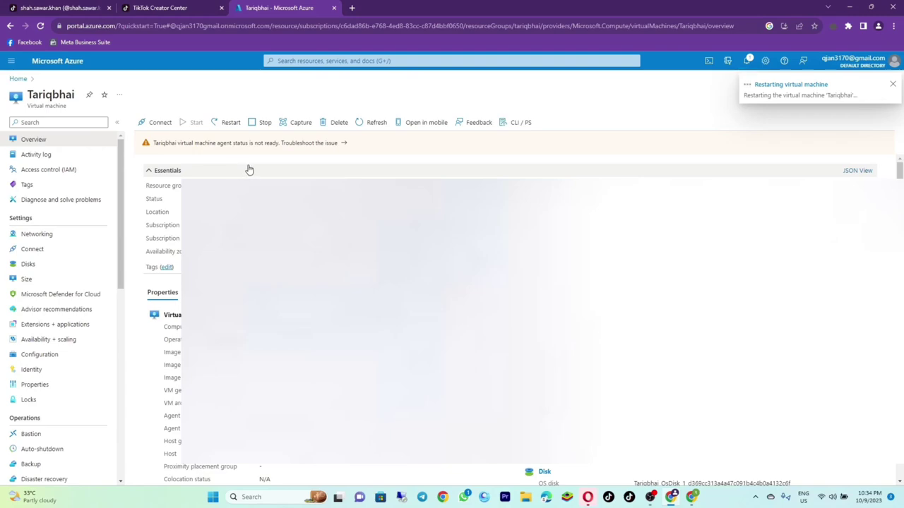
{"action": "left_click", "coordinate": [747, 61]}
{"action": "left_click", "coordinate": [287, 159]}
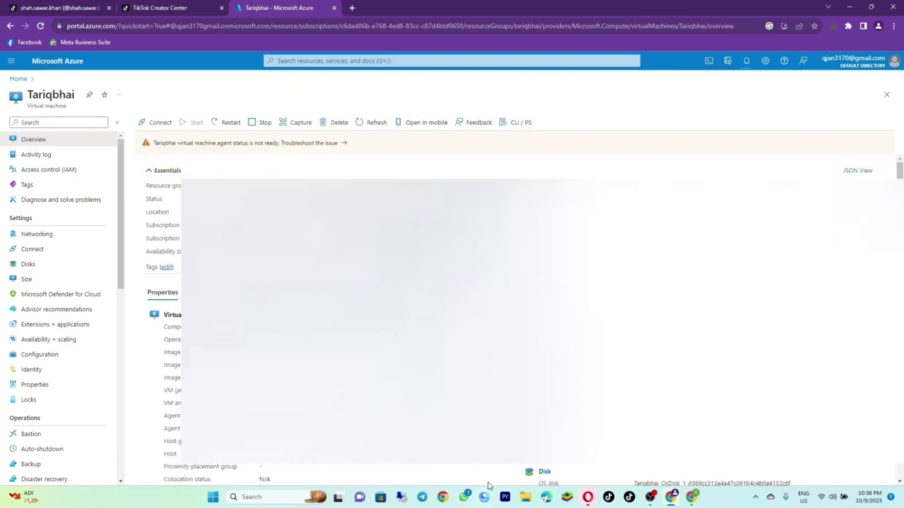
{"action": "left_click", "coordinate": [401, 497]}
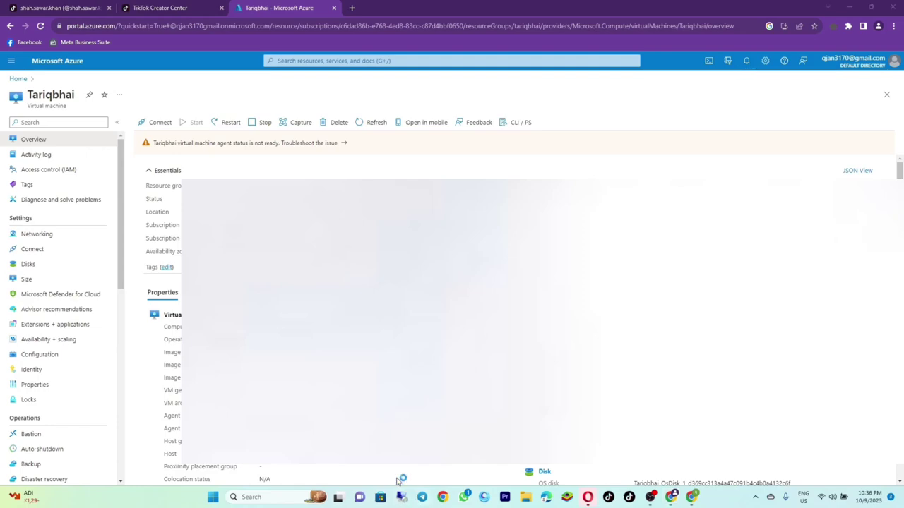
Paste the VM's public IP as the computer address and start connecting
{"action": "right_click", "coordinate": [440, 159]}
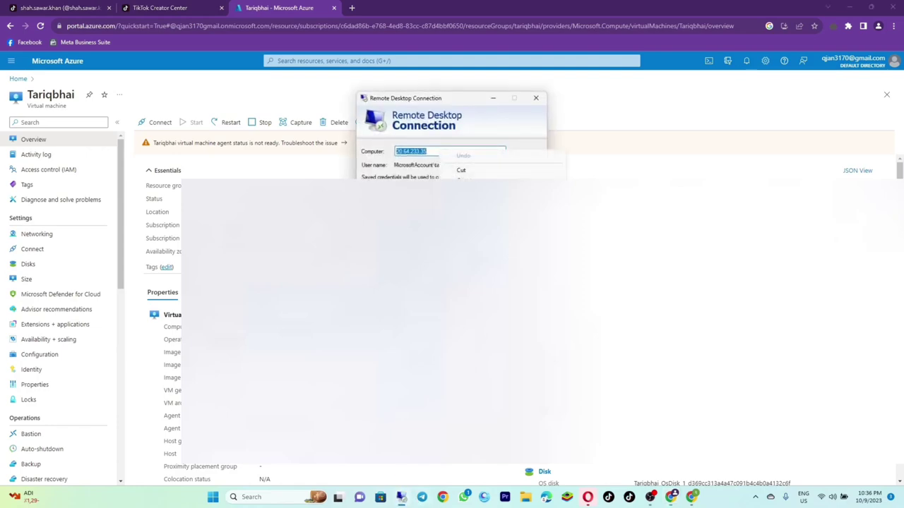
{"action": "left_click", "coordinate": [466, 200]}
{"action": "key", "text": "Return"}
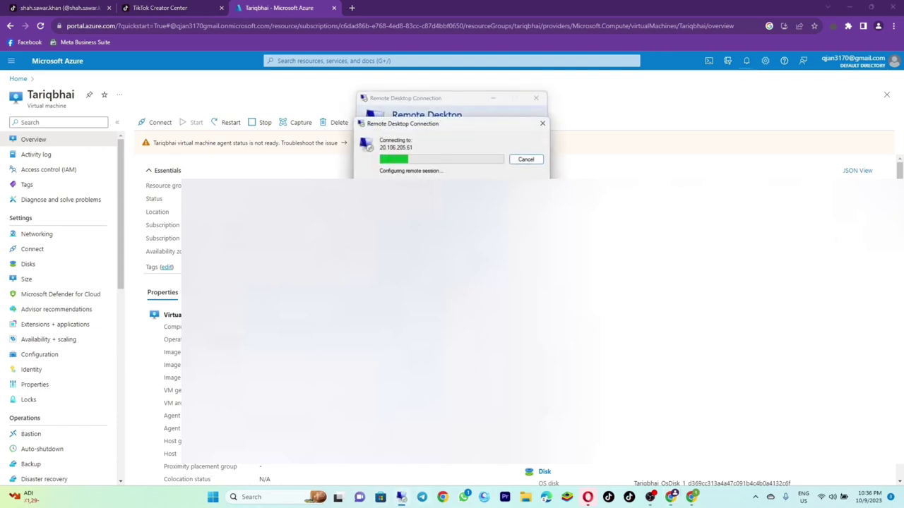
Sign in with the administrator user name and password, then accept the certificate warning
{"action": "left_click", "coordinate": [360, 177]}
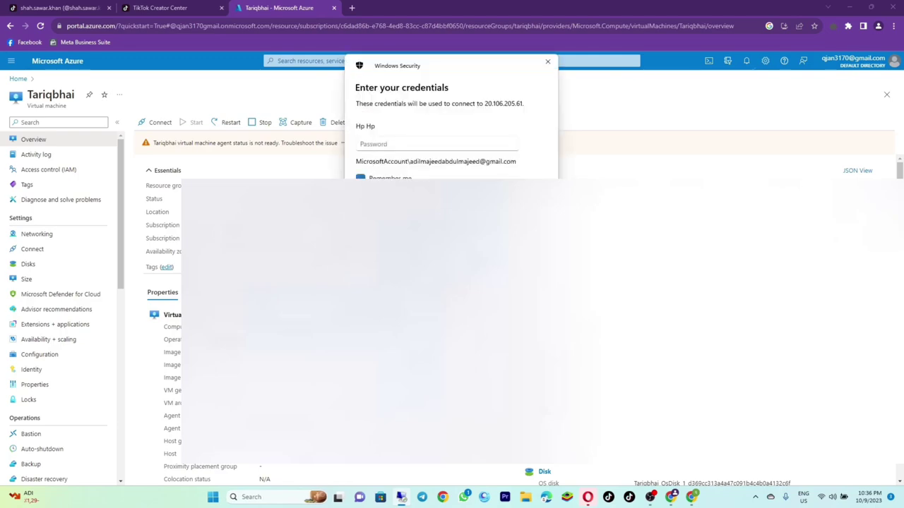
{"action": "left_click", "coordinate": [360, 178]}
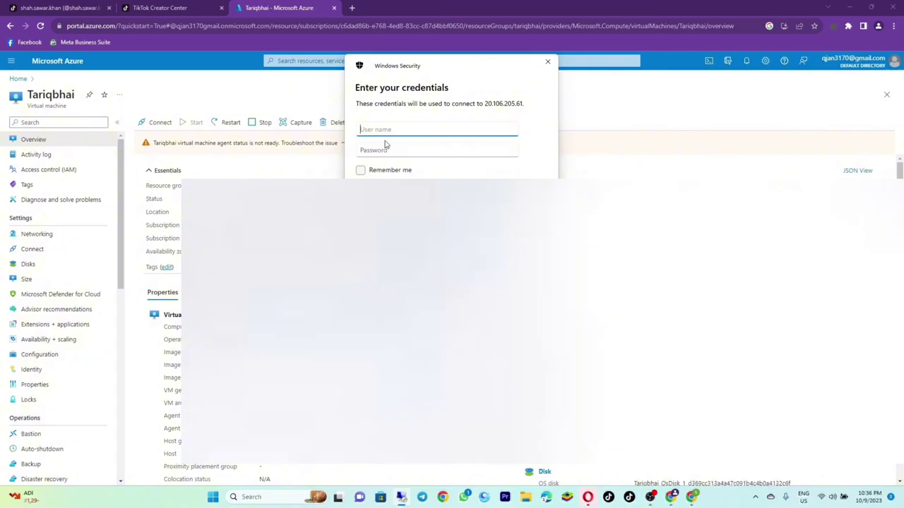
{"action": "left_click", "coordinate": [238, 183]}
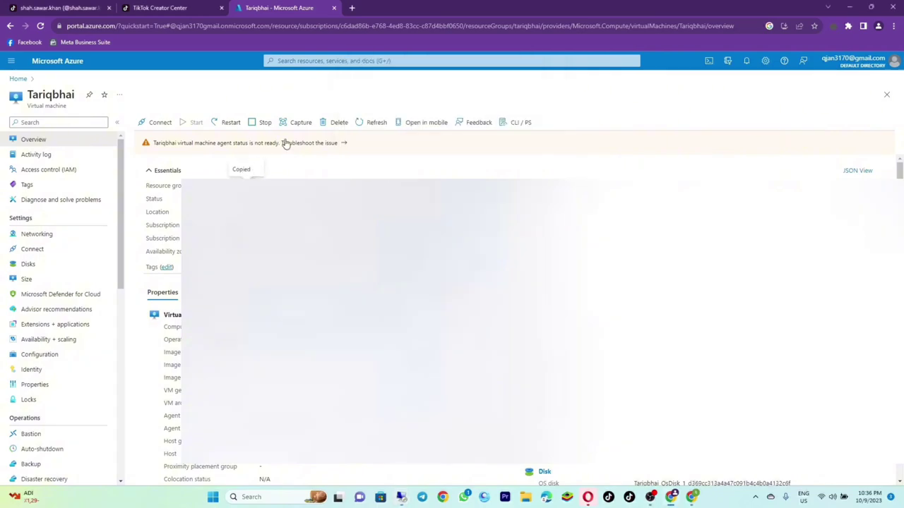
{"action": "left_click", "coordinate": [401, 498]}
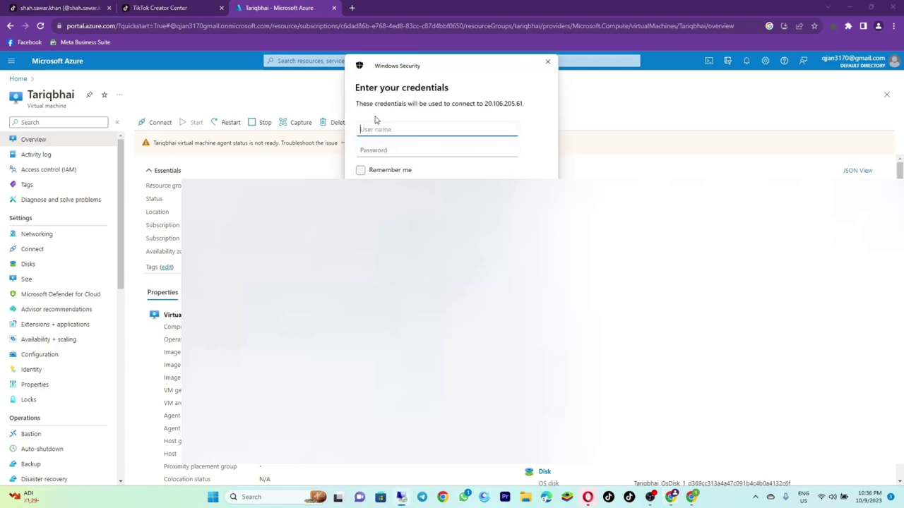
{"action": "key", "text": "ctrl+v"}
{"action": "key", "text": "ctrl+v"}
{"action": "key", "text": "BackSpace"}
{"action": "key", "text": "BackSpace"}
{"action": "key", "text": "BackSpace"}
{"action": "key", "text": "BackSpace"}
{"action": "key", "text": "BackSpace"}
{"action": "key", "text": "BackSpace"}
{"action": "key", "text": "BackSpace"}
{"action": "key", "text": "BackSpace"}
{"action": "key", "text": "BackSpace"}
{"action": "key", "text": "Tab"}
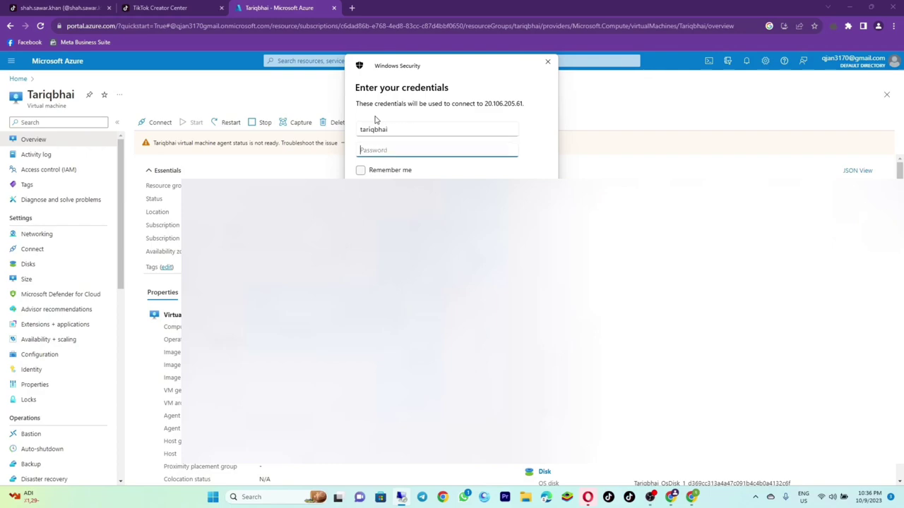
{"action": "type", "text": "•••••••••••••"}
{"action": "key", "text": "Return"}
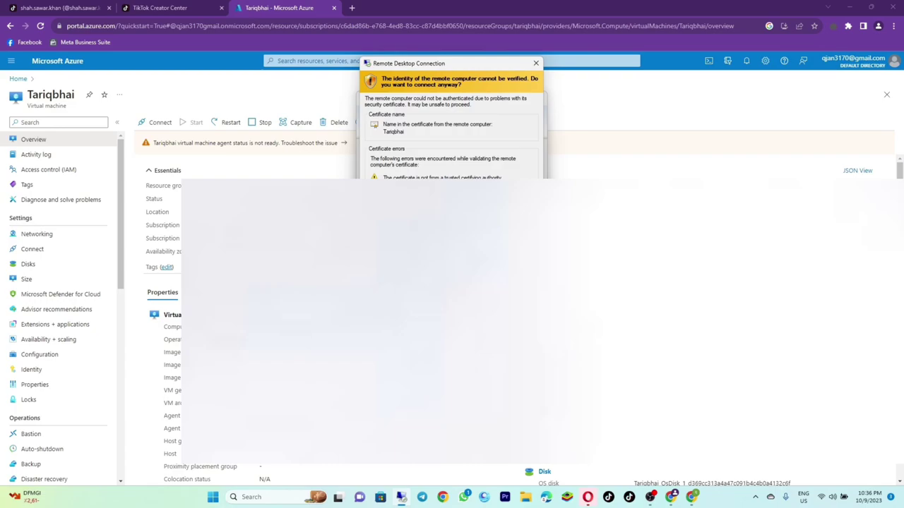
{"action": "key", "text": "Return"}
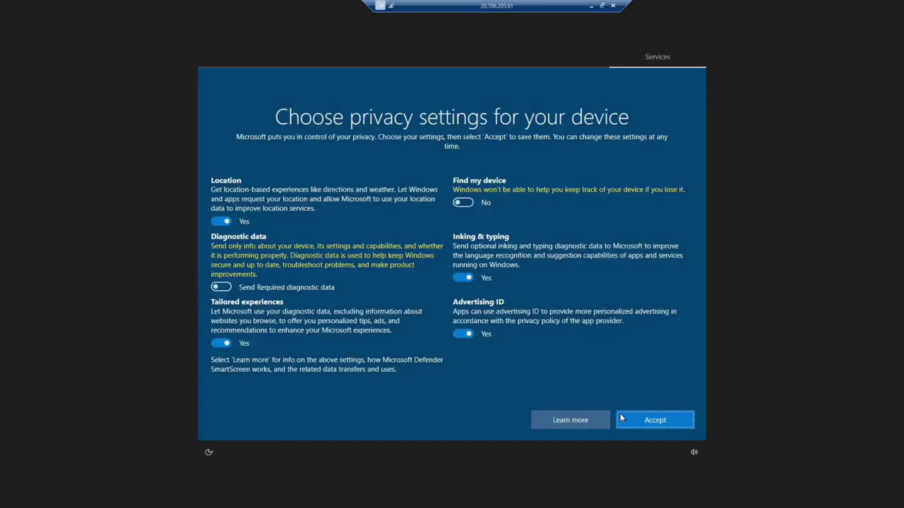
Accept the default privacy settings, then open the context menu on the remote Windows 10 desktop
{"action": "left_click", "coordinate": [630, 423]}
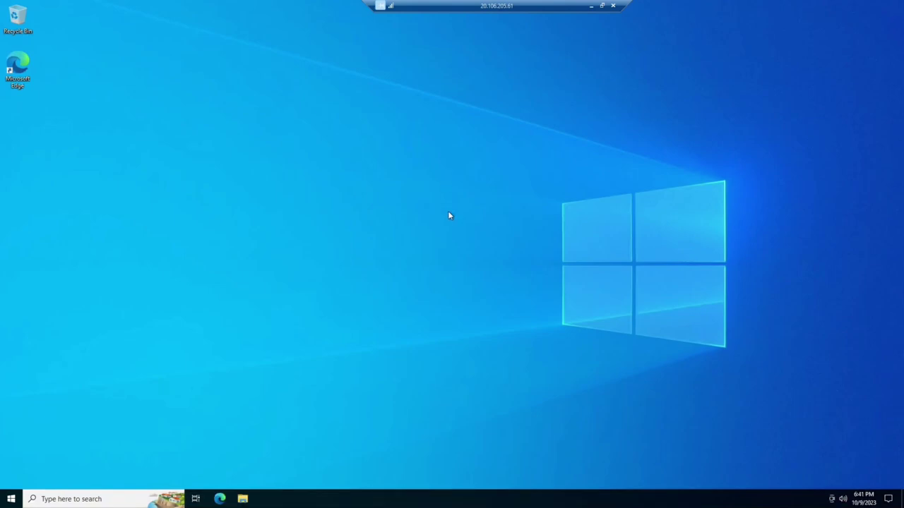
{"action": "right_click", "coordinate": [466, 247]}
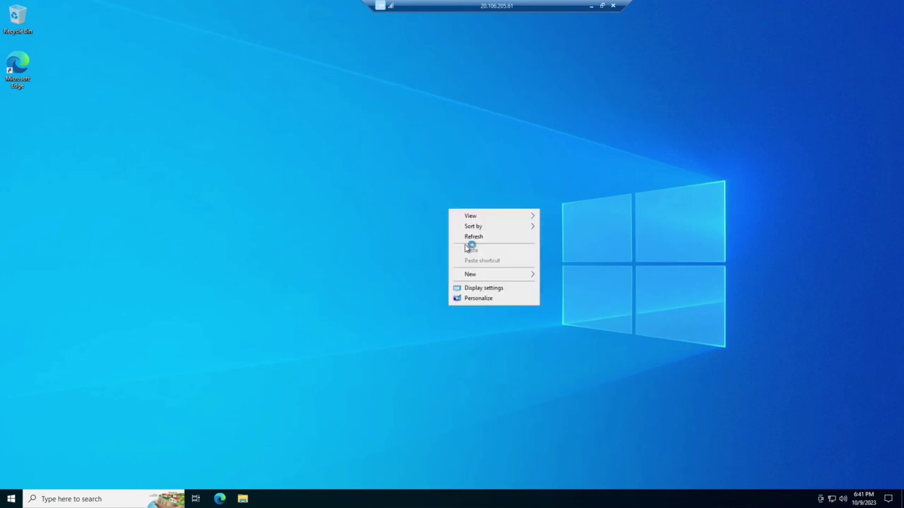